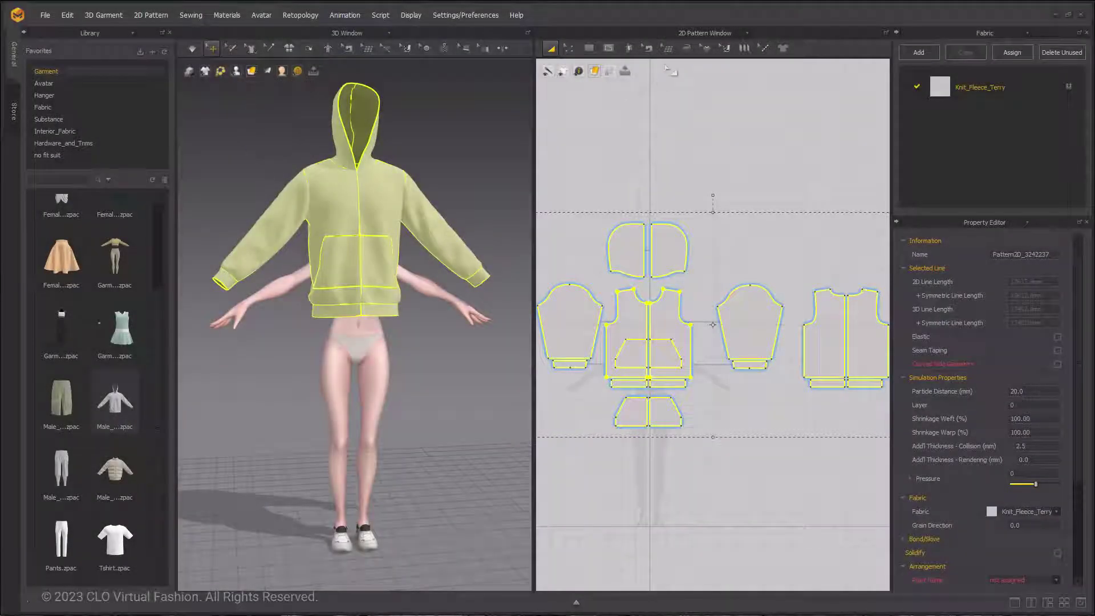
- Inspect the hoodie on the avatar from a side view, selecting its hood piece
left_click(527, 329)
left_click(346, 198)
right_click(359, 200)
right_click_drag(360, 200, 342, 216)
left_click(328, 208)
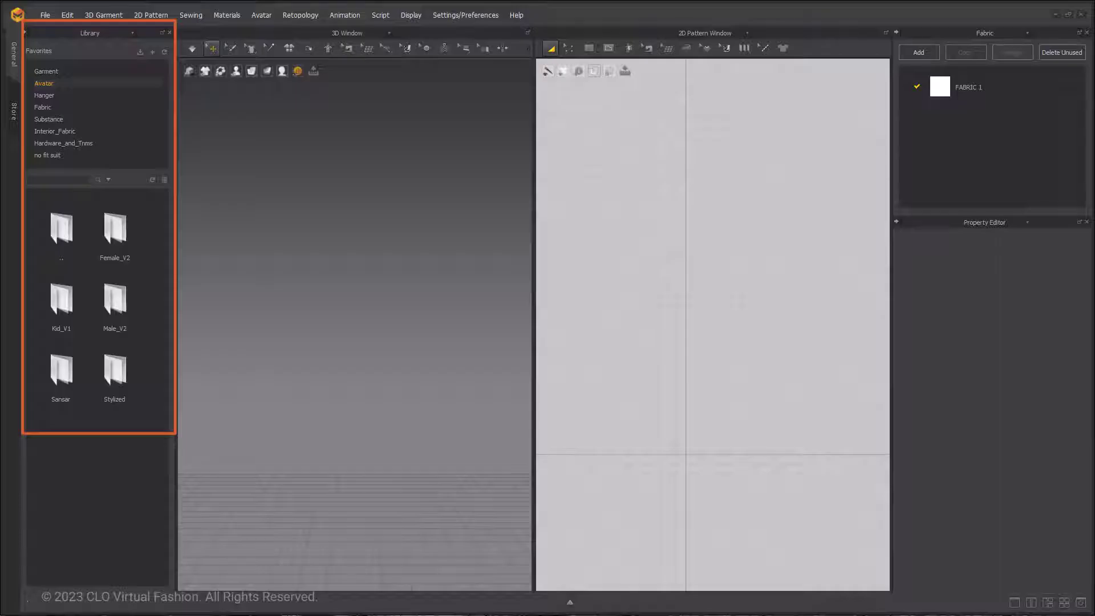
- Load a female avatar from the Female_V2 folder and hide its fitting suit display
left_click(46, 71)
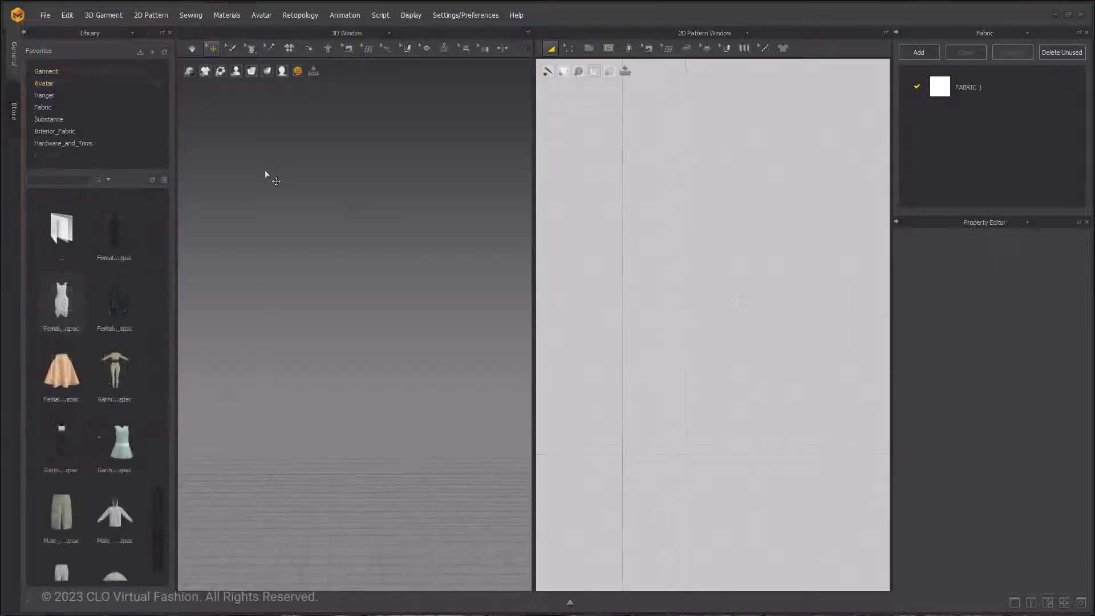
left_click(94, 83)
double_click(119, 228)
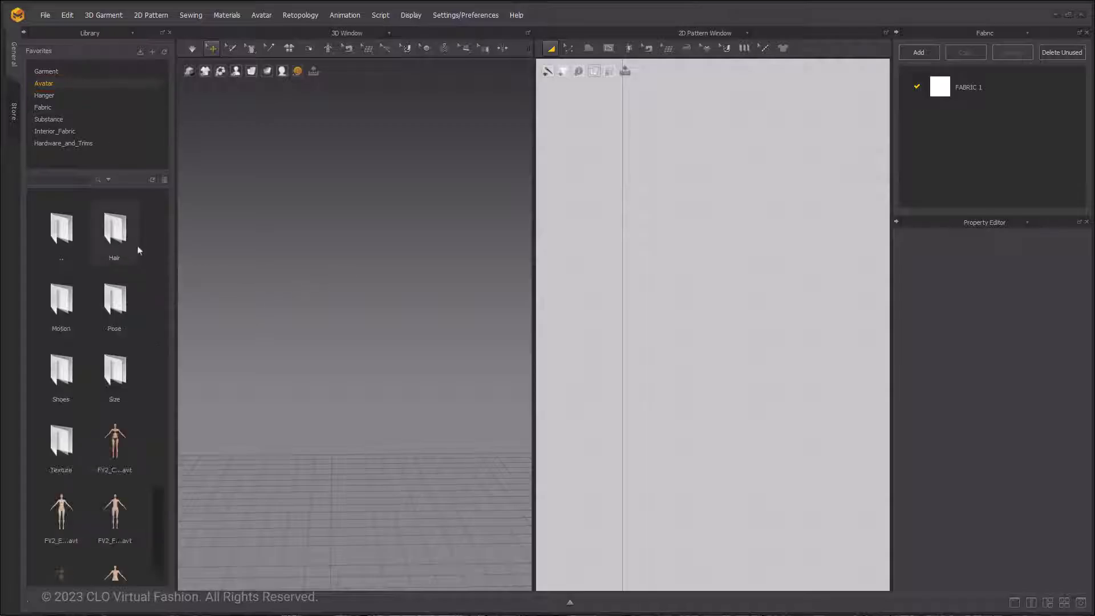
double_click(118, 438)
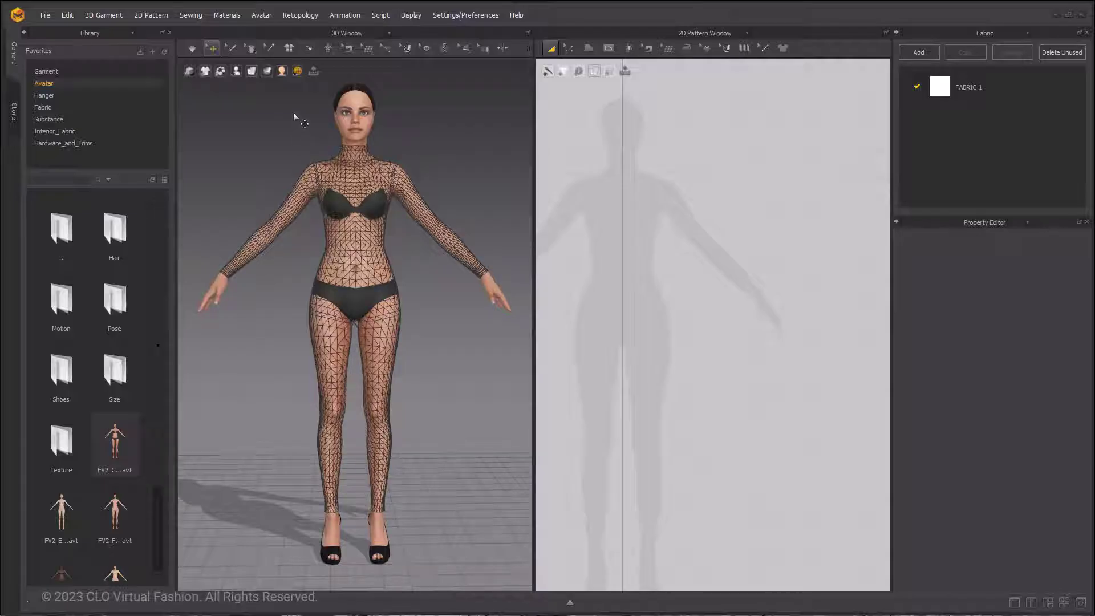
left_click(236, 71)
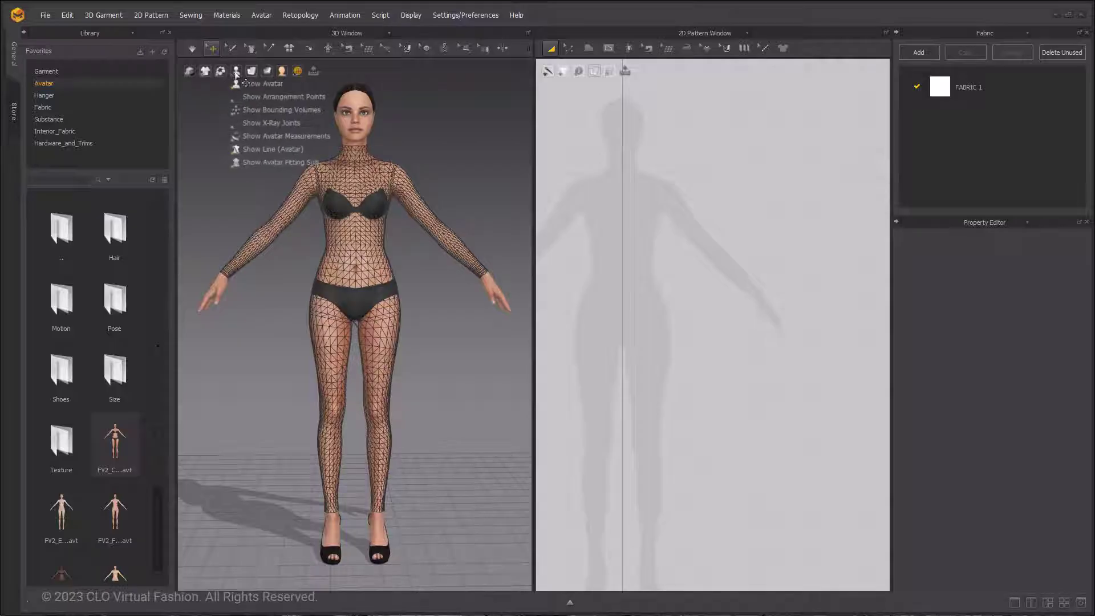
left_click(240, 169)
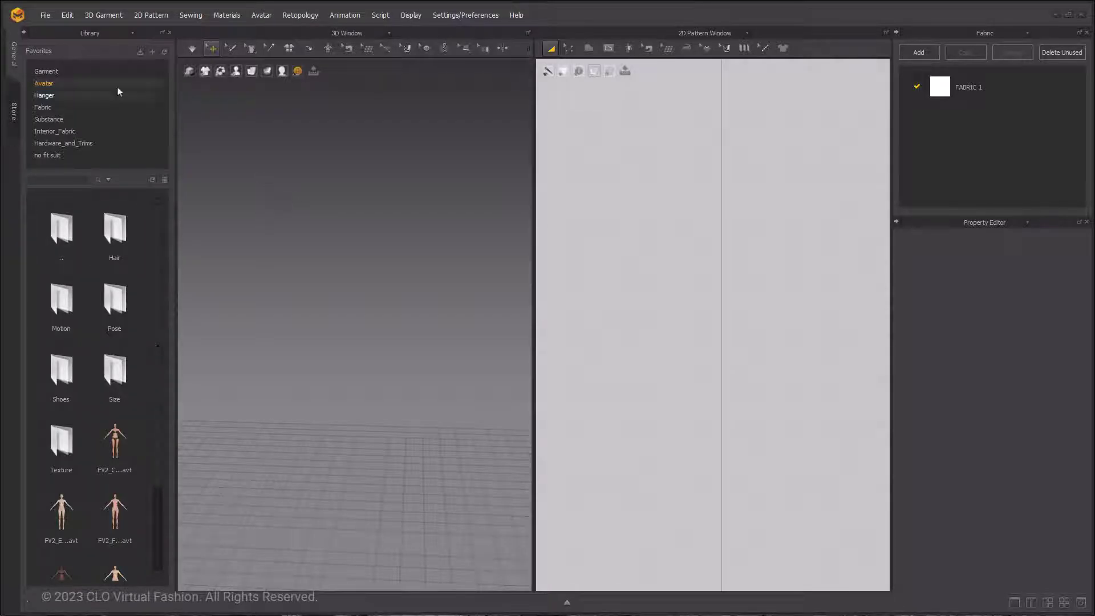
- Open the no fit suit favorite folder and add its OBJ to the workspace
left_click(45, 15)
left_click(240, 152)
left_click(96, 155)
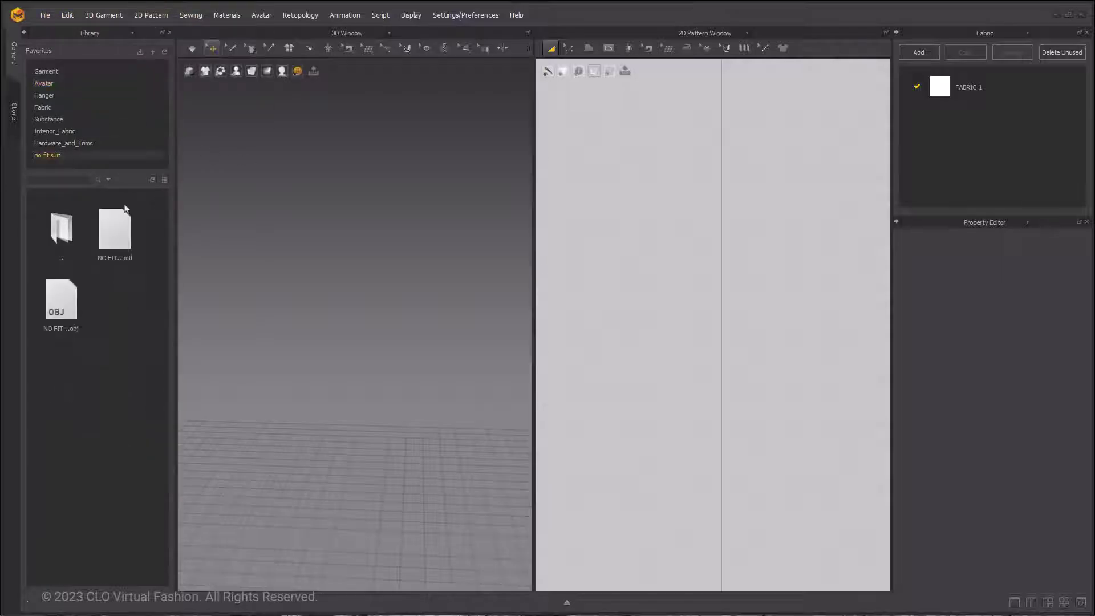
right_click(64, 319)
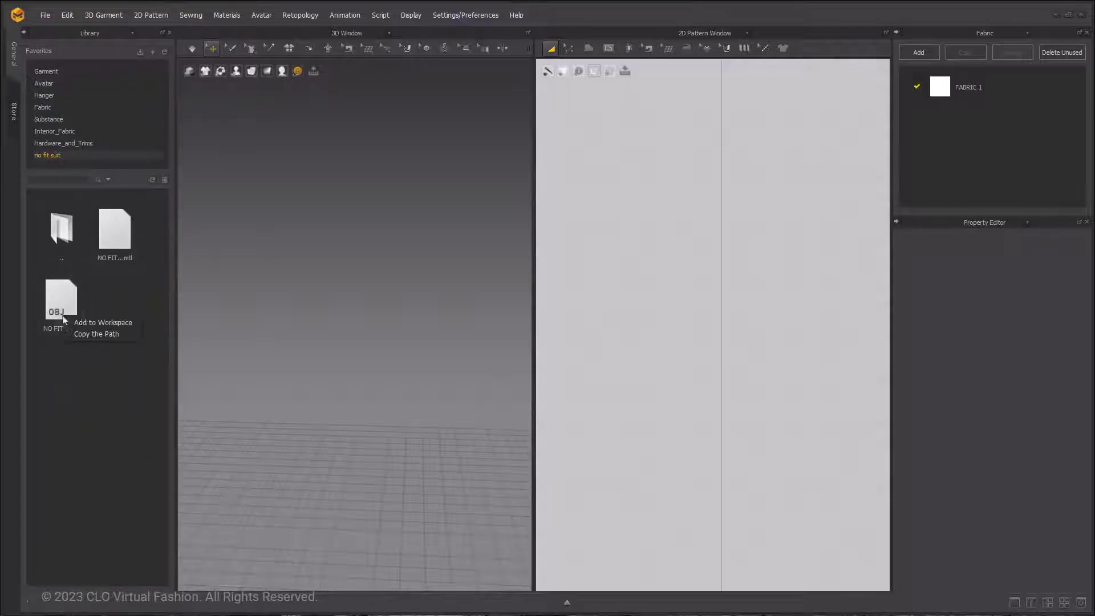
left_click(111, 321)
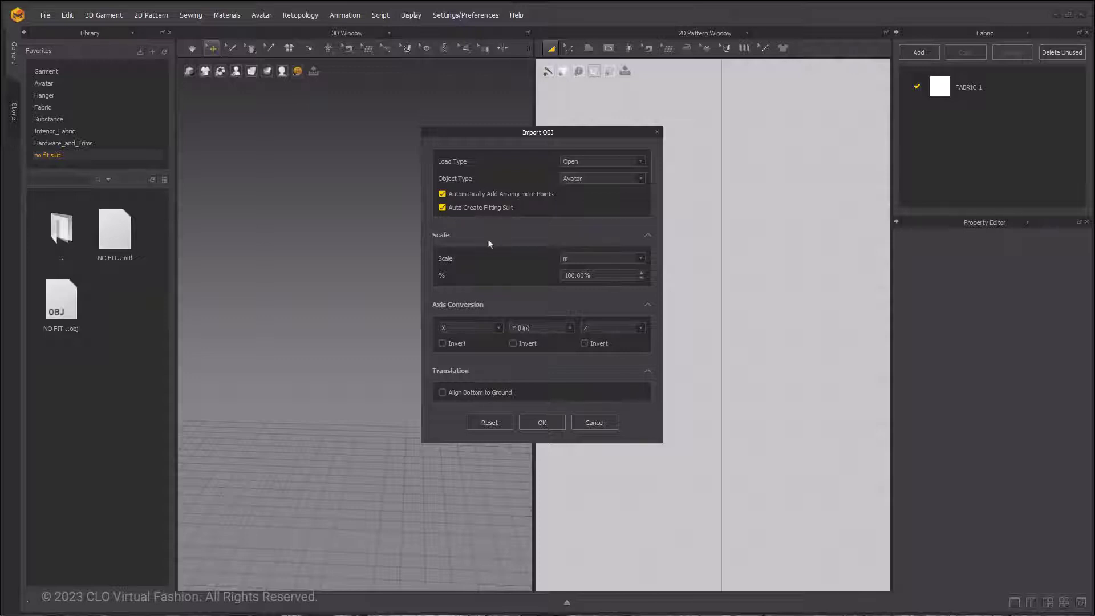
- Import the OBJ as an avatar at mm (Default) scale and show its fitting suit
left_click(602, 264)
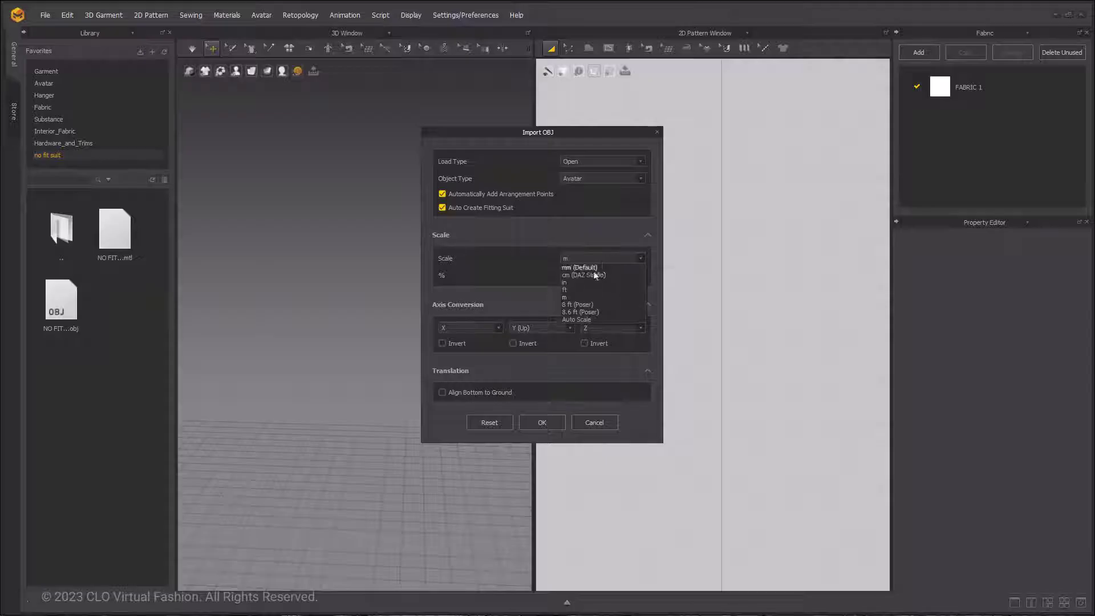
left_click(592, 271)
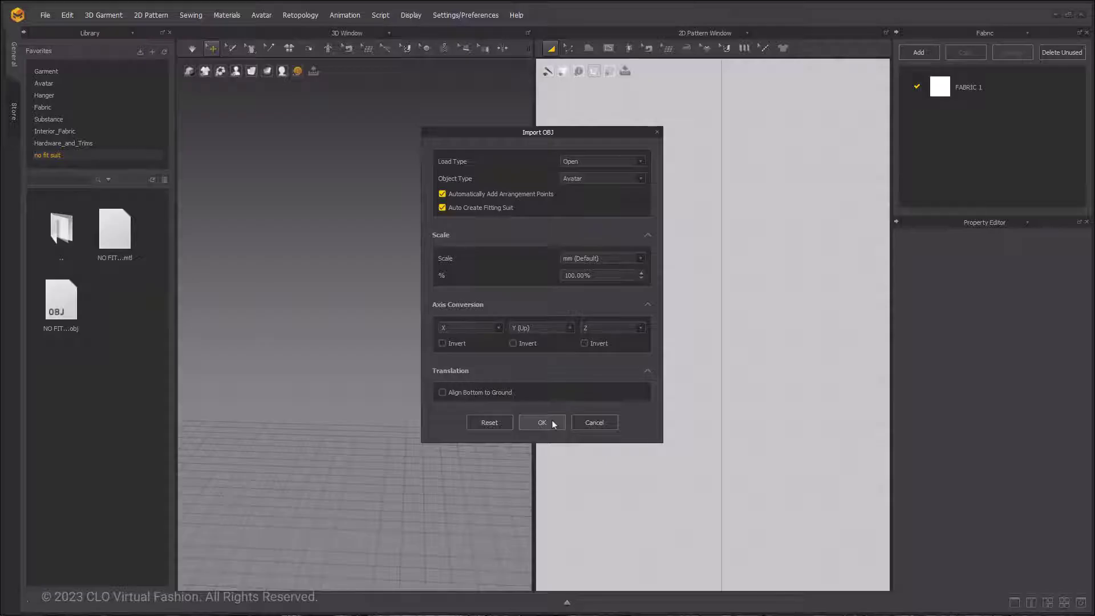
left_click(541, 423)
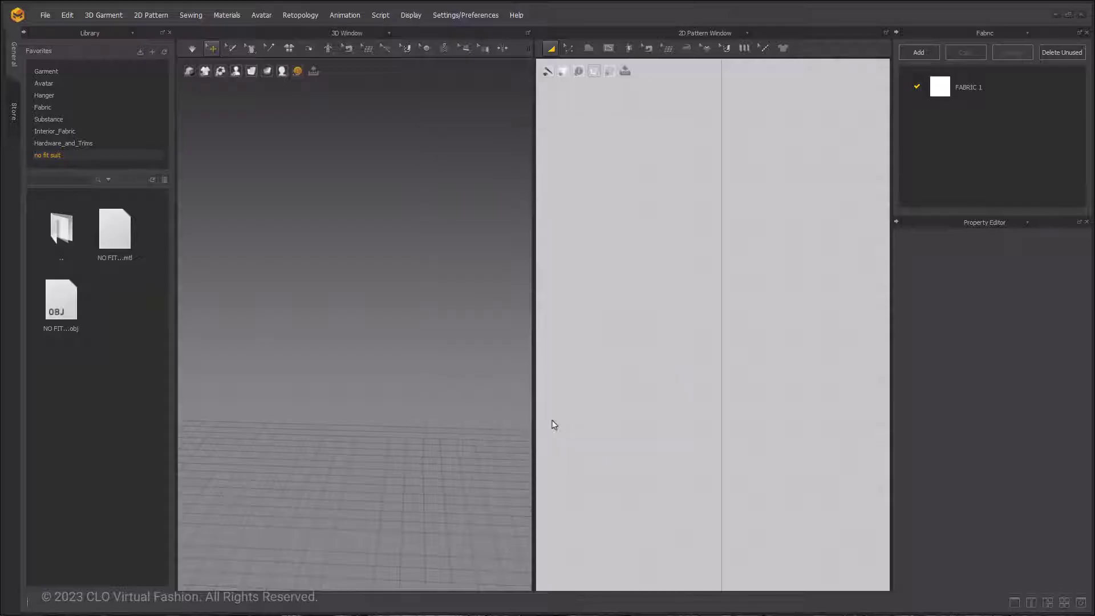
left_click(237, 71)
left_click(251, 163)
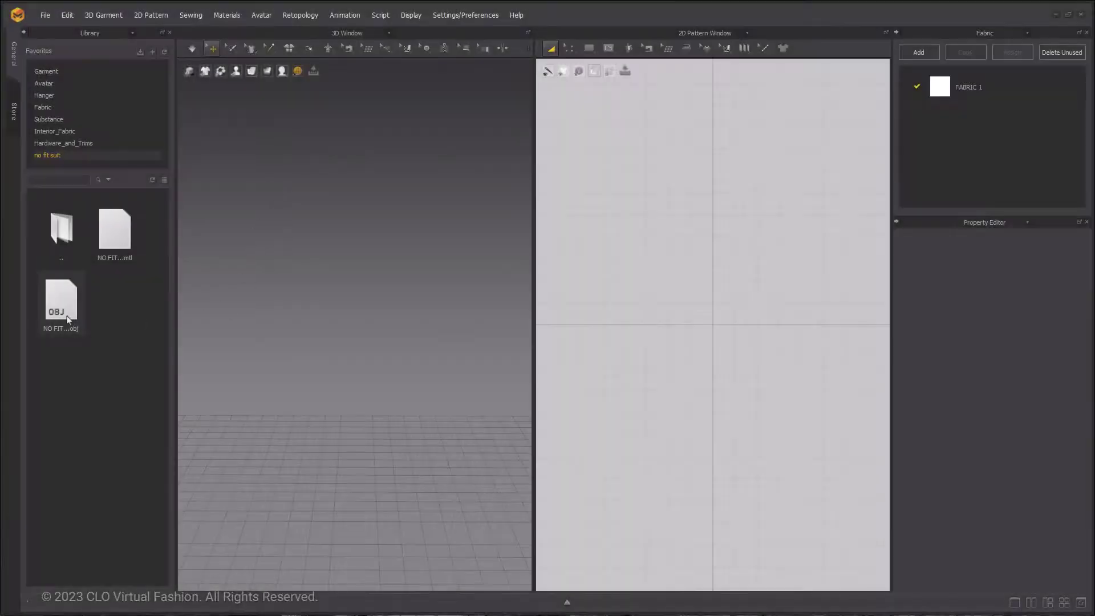
- Re-import the no fit suit OBJ as an avatar with Auto Create Fitting Suit unchecked
right_click(67, 318)
left_click(113, 323)
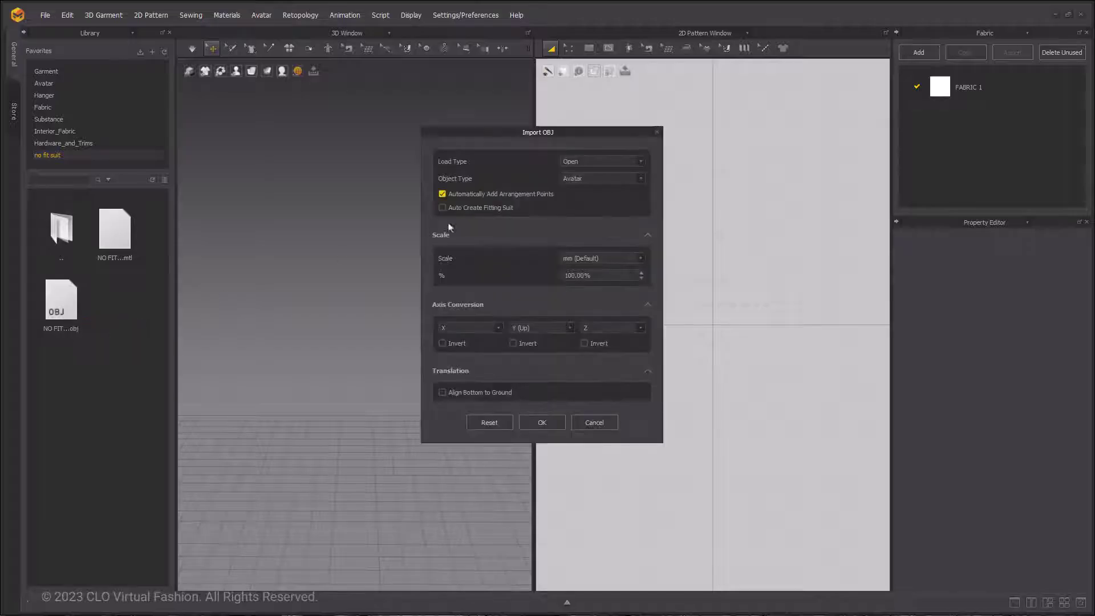
left_click(596, 425)
left_click(46, 17)
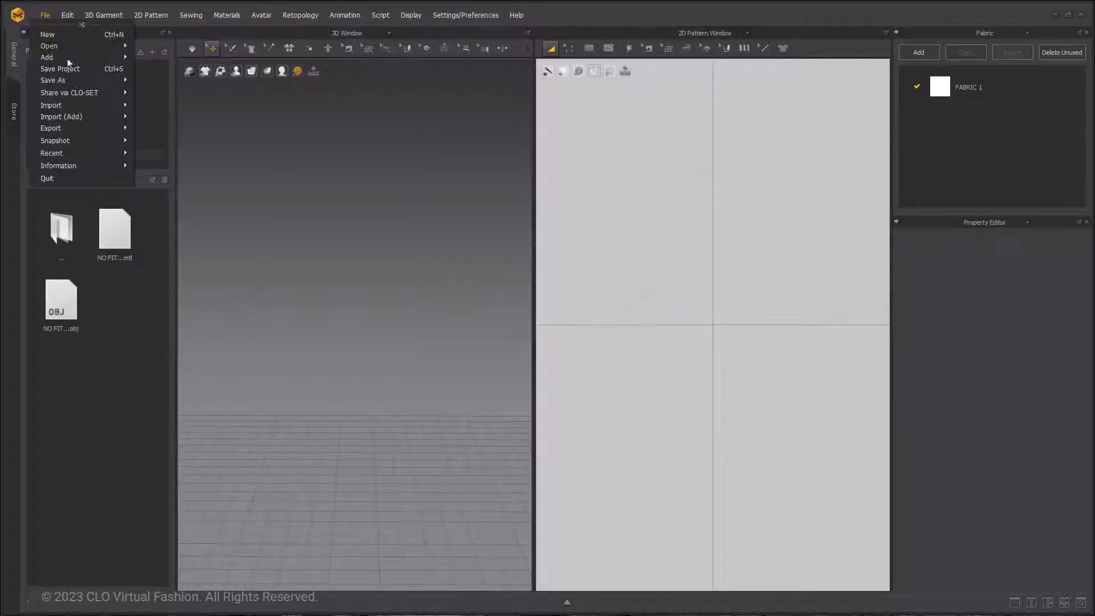
mouse_move(51, 105)
left_click(91, 273)
right_click(73, 304)
left_click(124, 311)
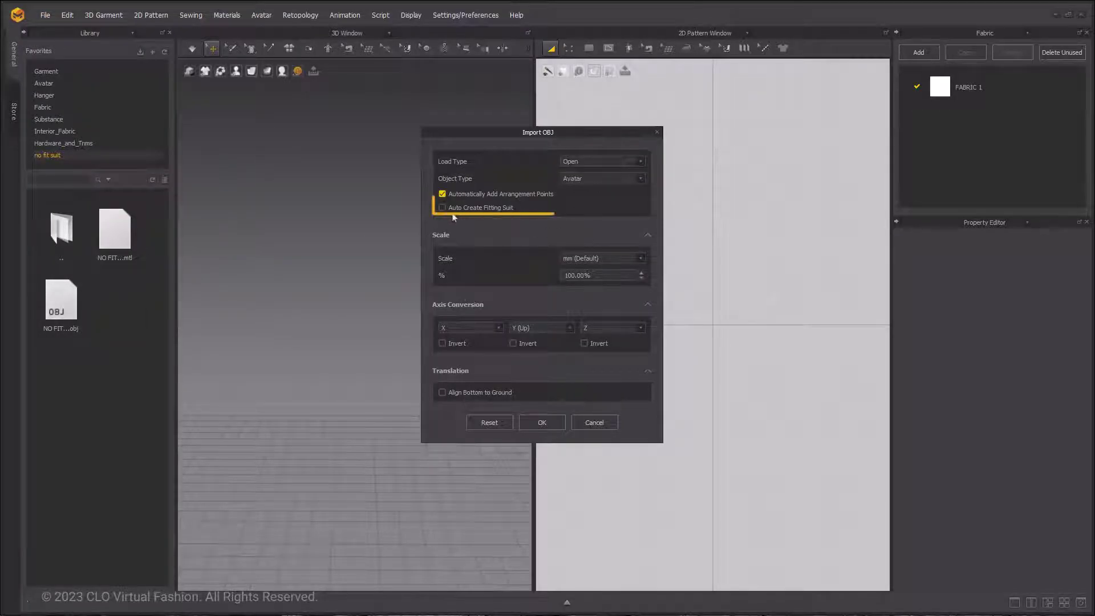
left_click(541, 423)
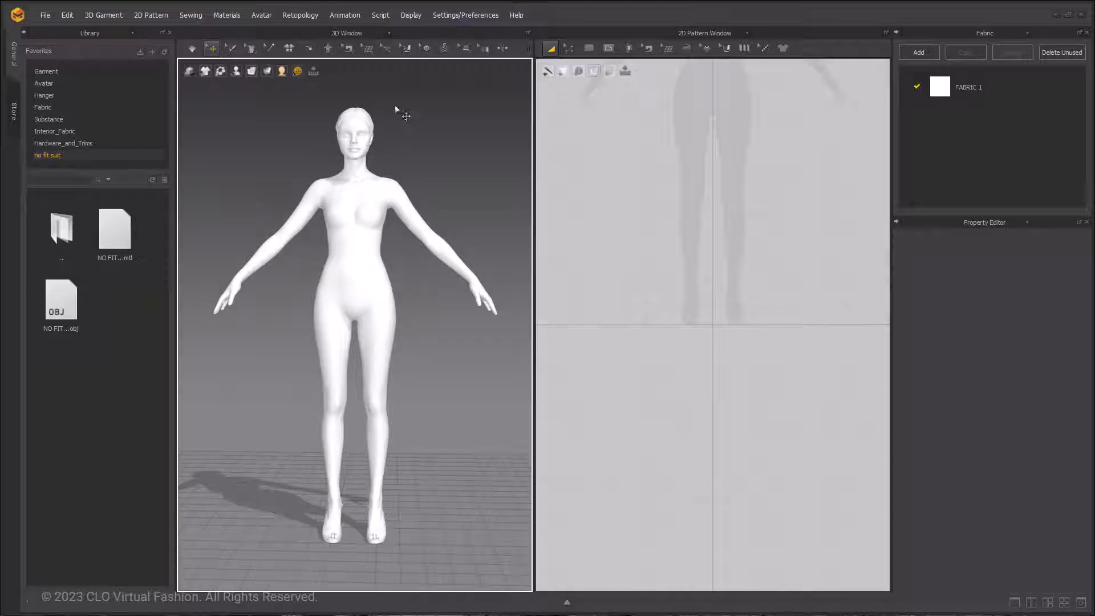
- Float the fitting tools as a Fitting toolbar and launch Create Fitting Suit without saving
left_click(335, 52)
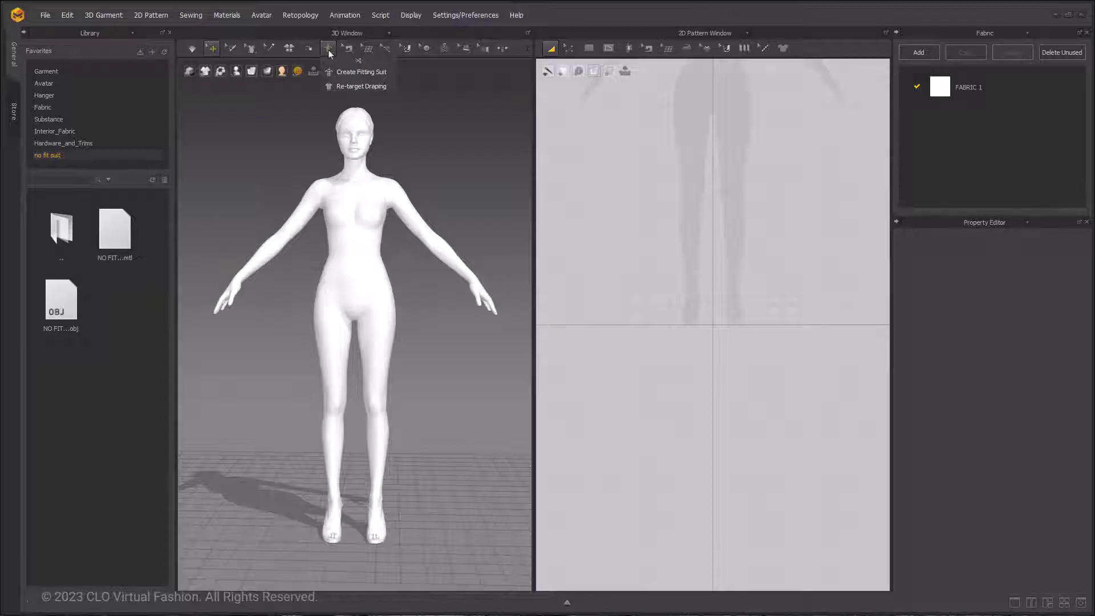
left_click_drag(351, 61, 465, 79)
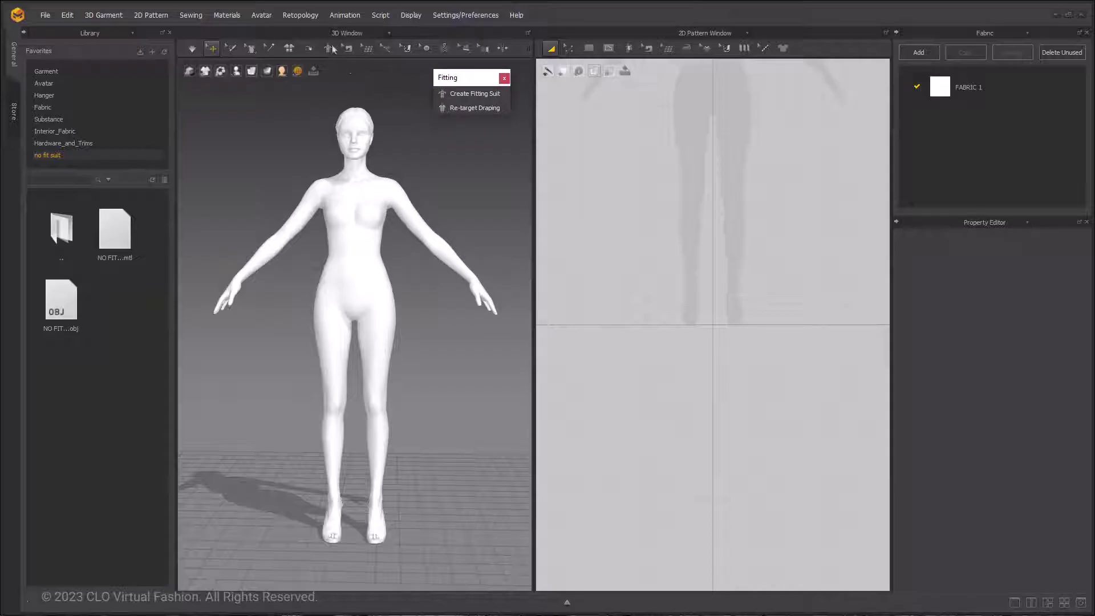
left_click(502, 94)
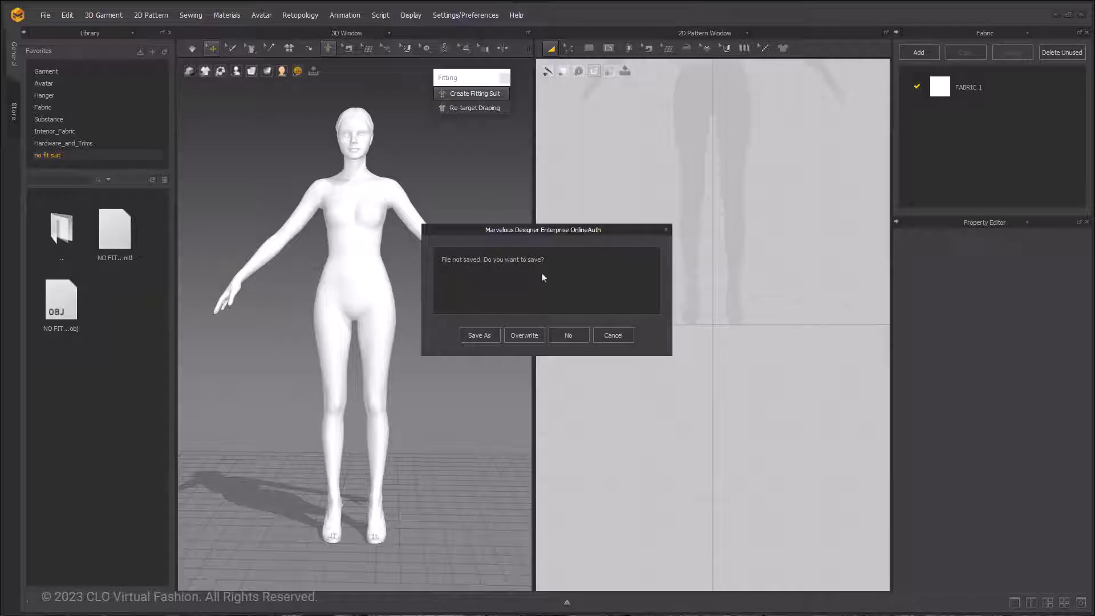
key("ctrl+s")
left_click(574, 336)
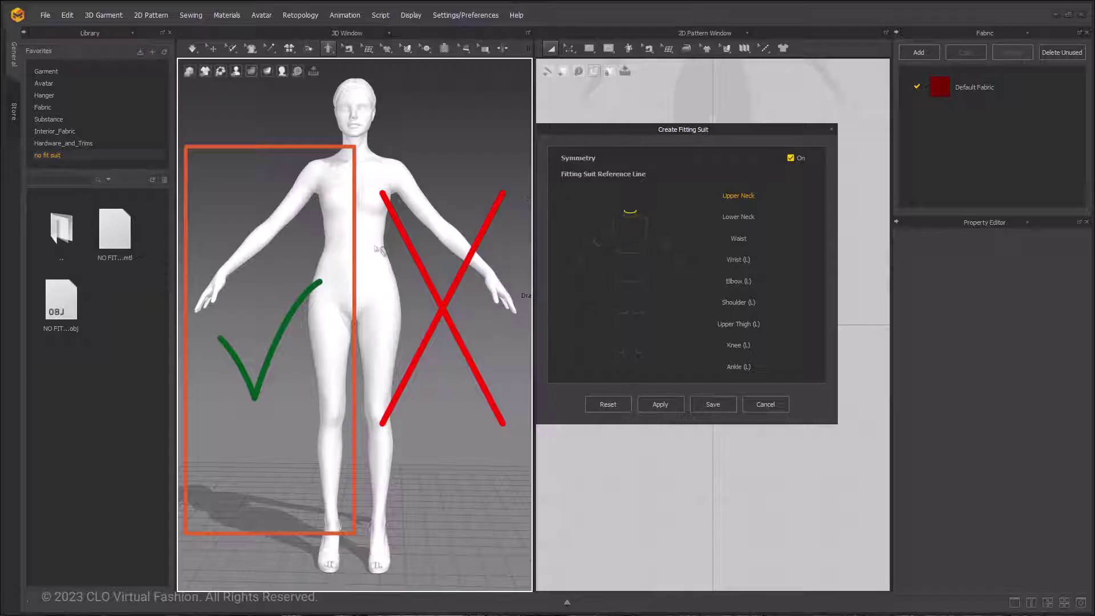
- Complete the Upper Neck line and draw the Lower Neck reference line on the avatar
scroll(297, 211, "up", 2)
scroll(308, 234, "up", 2)
scroll(323, 233, "up", 2)
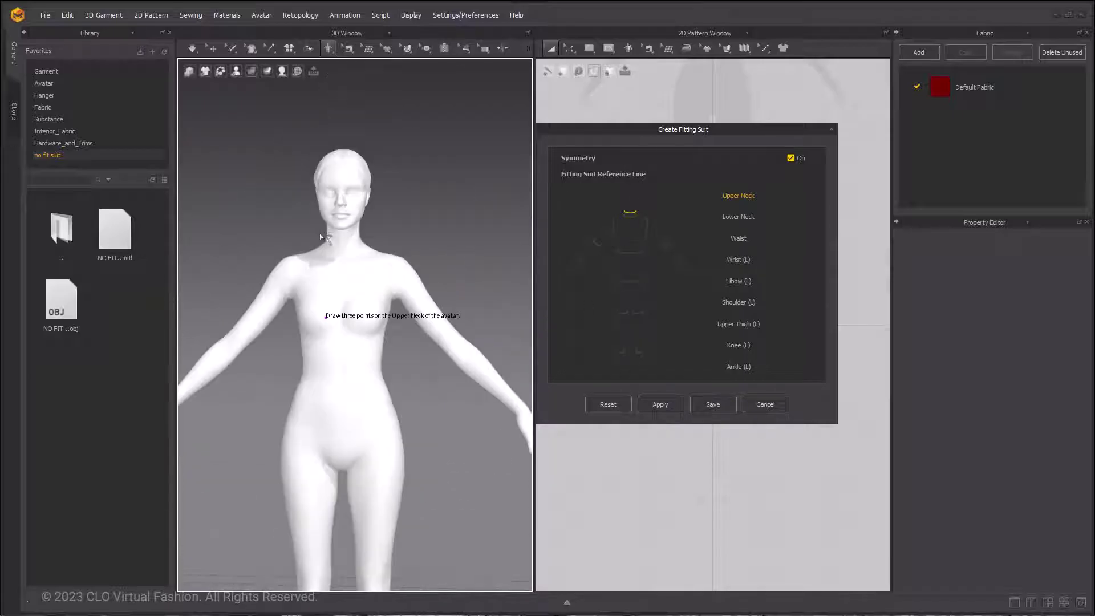
scroll(319, 228, "up", 2)
scroll(314, 220, "up", 2)
scroll(310, 200, "up", 2)
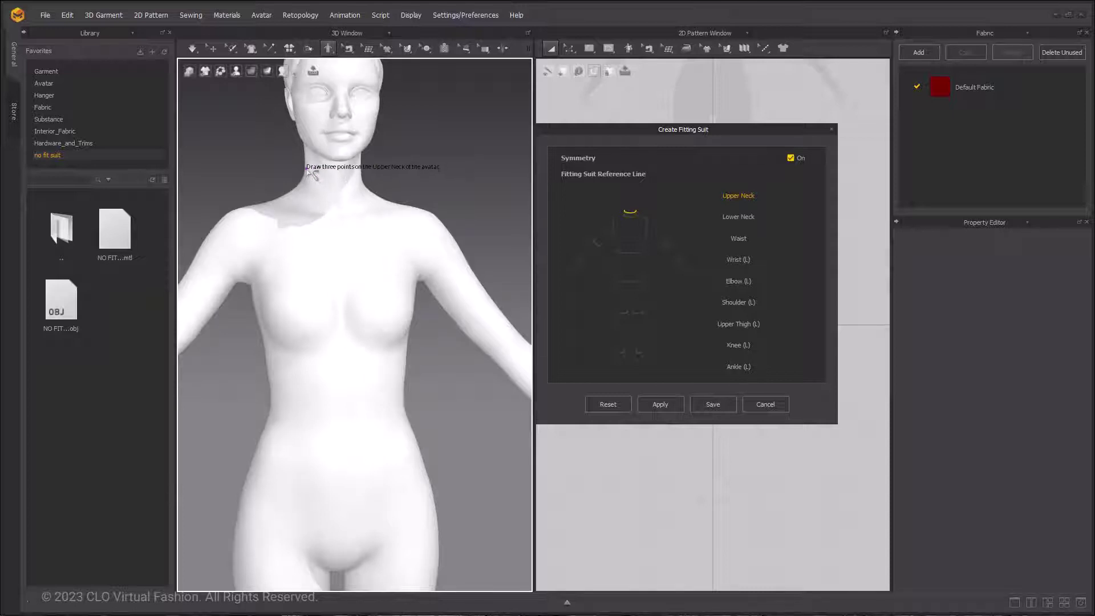
left_click(359, 170)
mouse_move(294, 191)
right_mouse_down()
mouse_move(455, 201)
mouse_move(297, 191)
right_mouse_up()
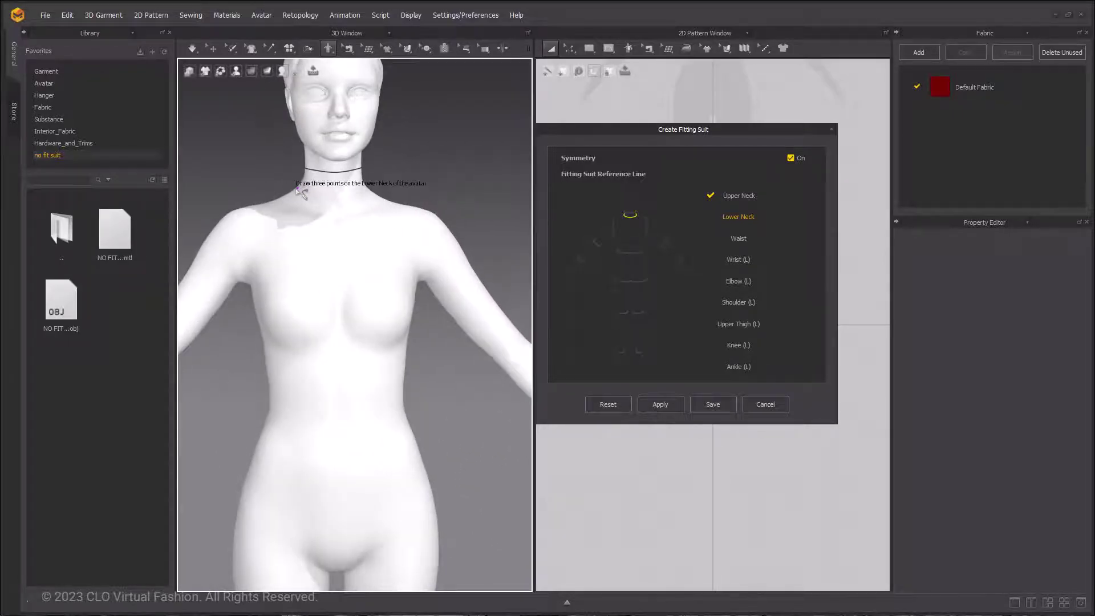
left_click(296, 187)
left_click(330, 195)
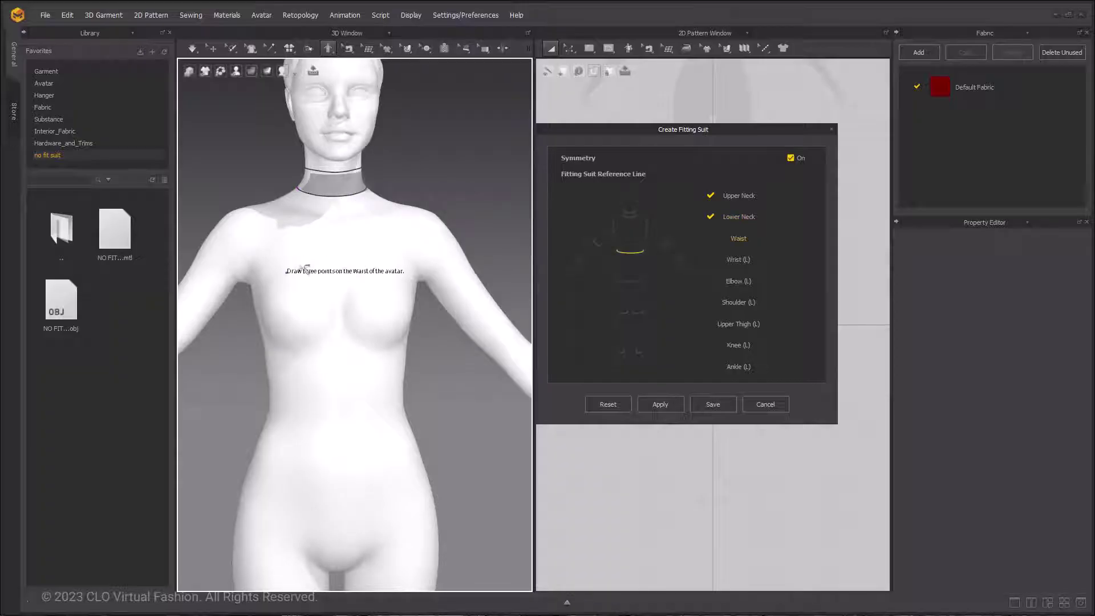
- Draw the Waist reference line around the avatar, reselecting it to redraw
mouse_move(288, 237)
right_mouse_down()
mouse_move(439, 255)
mouse_move(398, 237)
mouse_move(305, 232)
mouse_move(361, 300)
mouse_move(317, 308)
mouse_move(343, 317)
mouse_move(318, 298)
mouse_move(293, 314)
right_mouse_up()
left_click(291, 293)
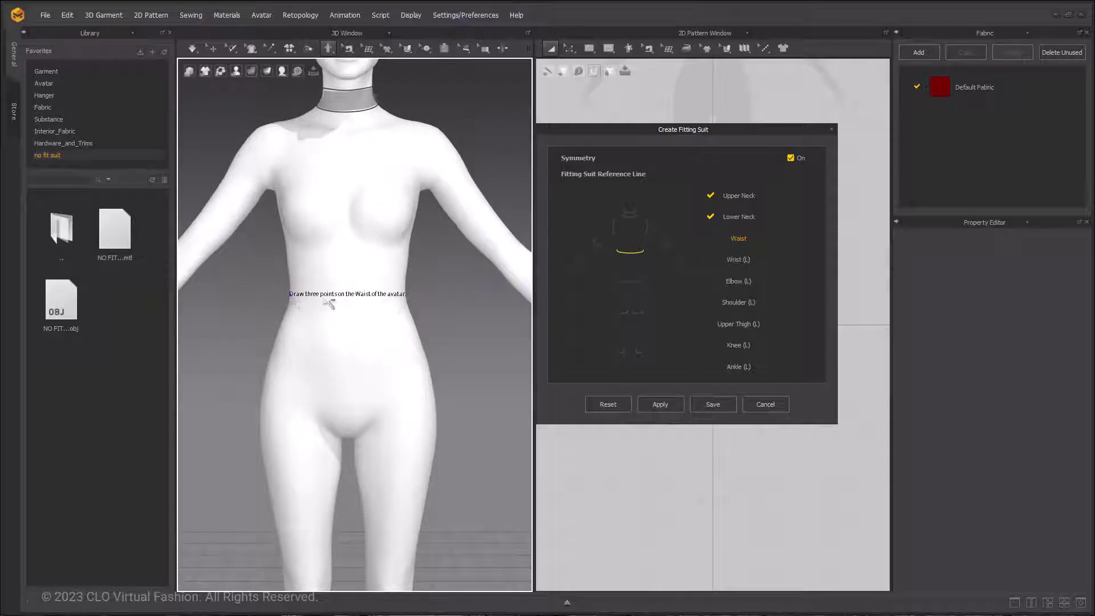
left_click(400, 293)
mouse_move(399, 296)
right_mouse_down()
mouse_move(376, 308)
mouse_move(427, 311)
mouse_move(416, 315)
mouse_move(410, 285)
mouse_move(484, 305)
right_mouse_up()
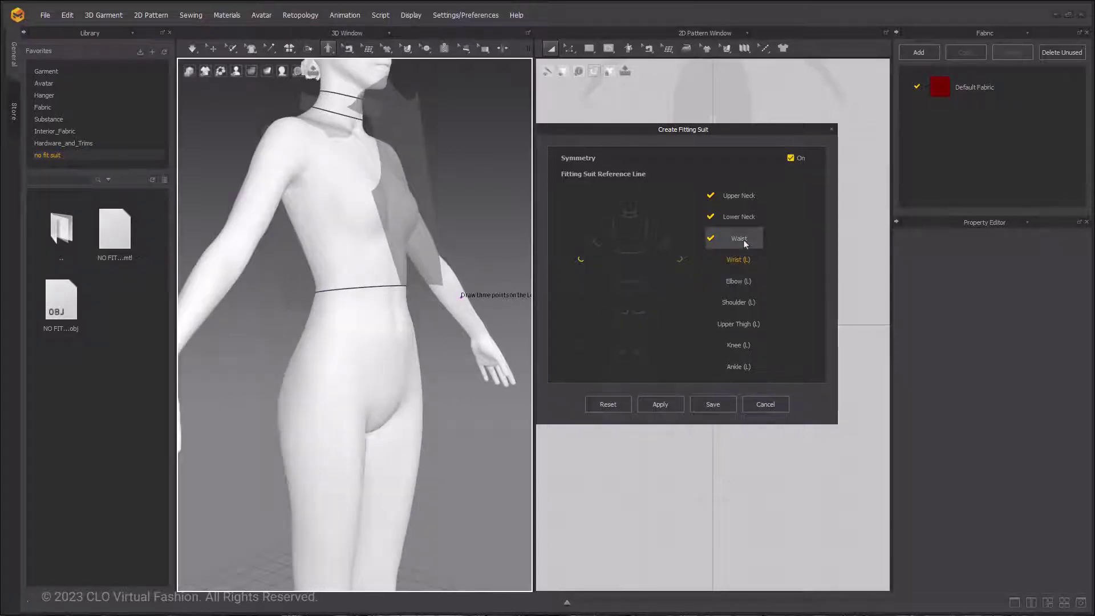
left_click(741, 239)
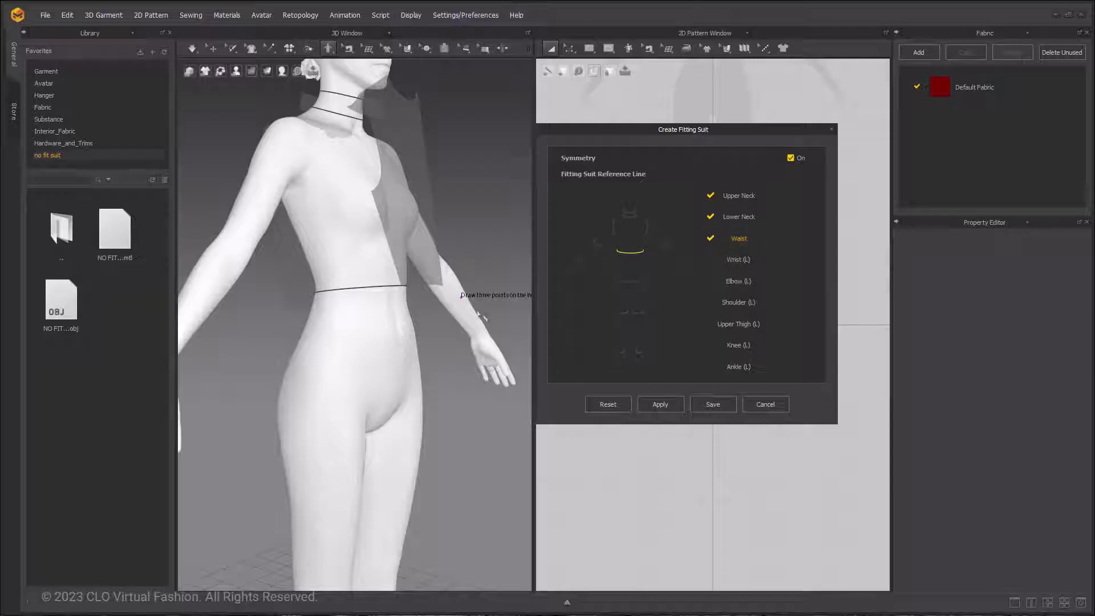
mouse_move(354, 302)
right_mouse_down()
mouse_move(304, 297)
mouse_move(387, 265)
mouse_move(349, 293)
mouse_move(323, 292)
right_mouse_up()
- Finish the Waist line and draw the left wrist reference line
left_click(398, 297)
mouse_move(398, 297)
right_mouse_down()
mouse_move(293, 303)
mouse_move(298, 337)
right_mouse_up()
scroll(313, 276, "up", 3)
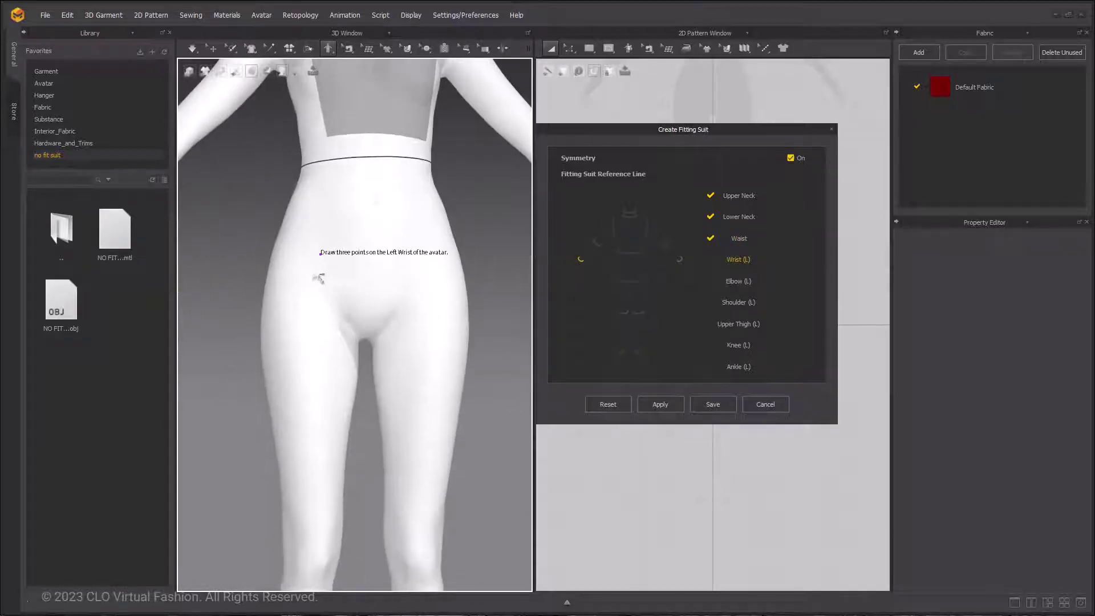
scroll(313, 276, "up", 2)
mouse_move(274, 294)
right_mouse_down()
mouse_move(408, 245)
mouse_move(371, 271)
mouse_move(324, 246)
right_mouse_up()
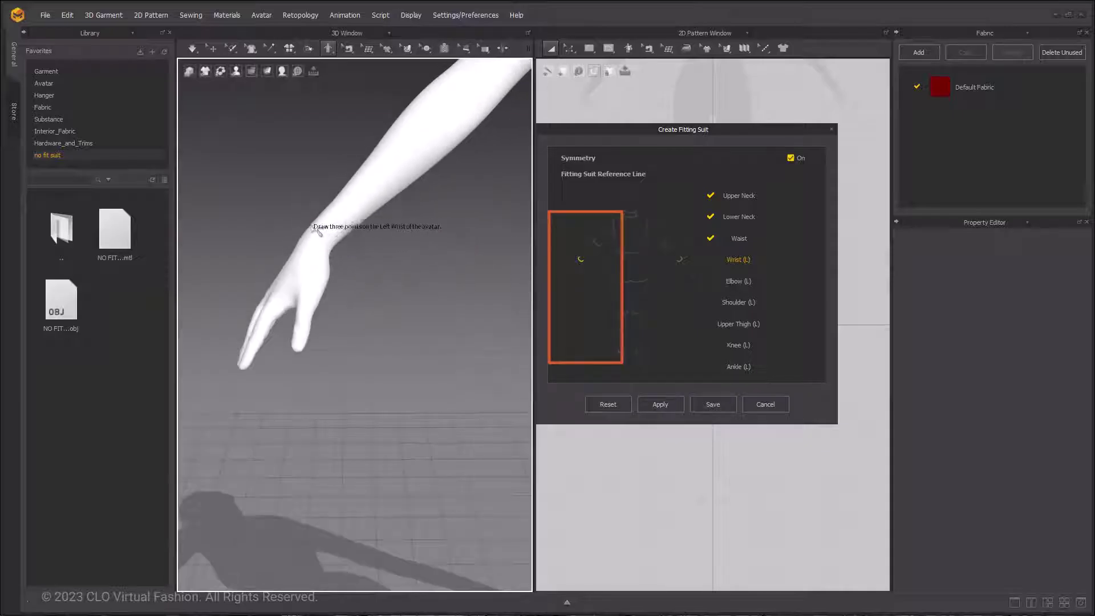
left_click(310, 224)
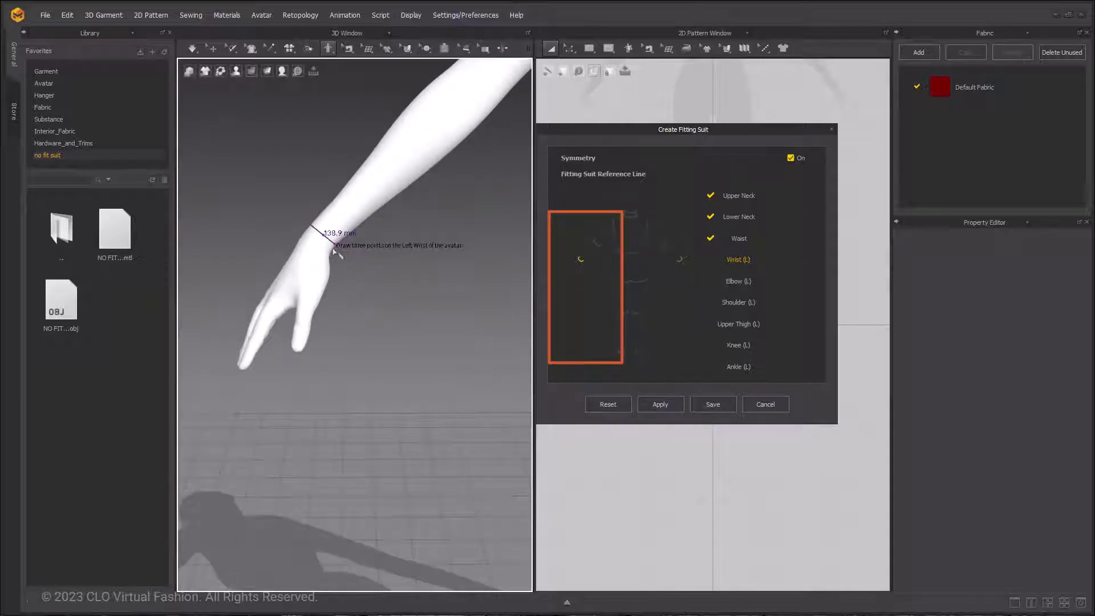
left_click(333, 249)
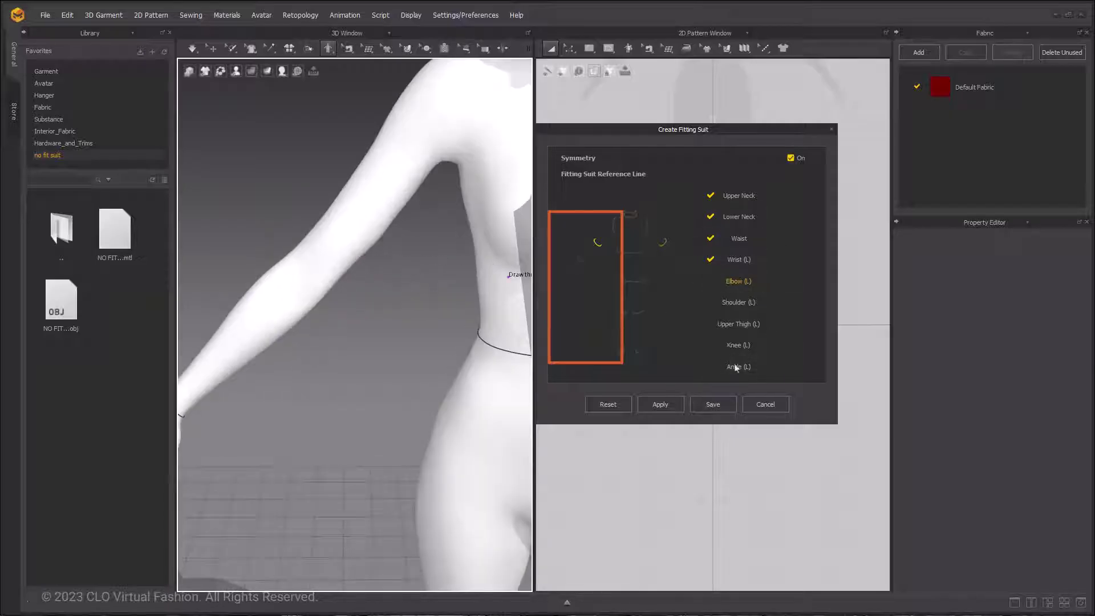
- Draw the left elbow and left shoulder reference lines
left_click(300, 286)
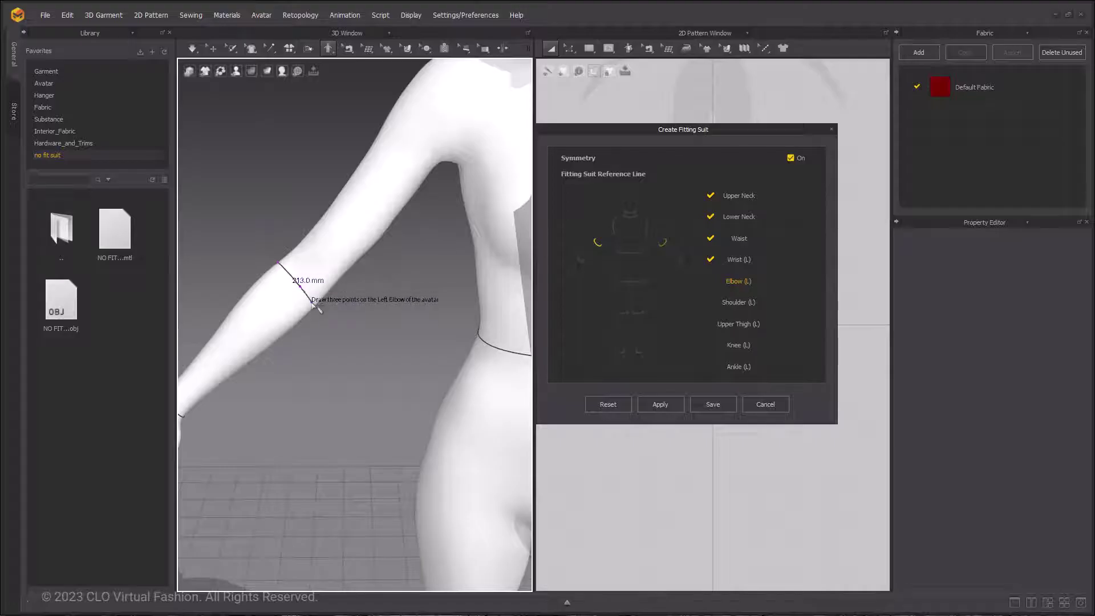
left_click(312, 306)
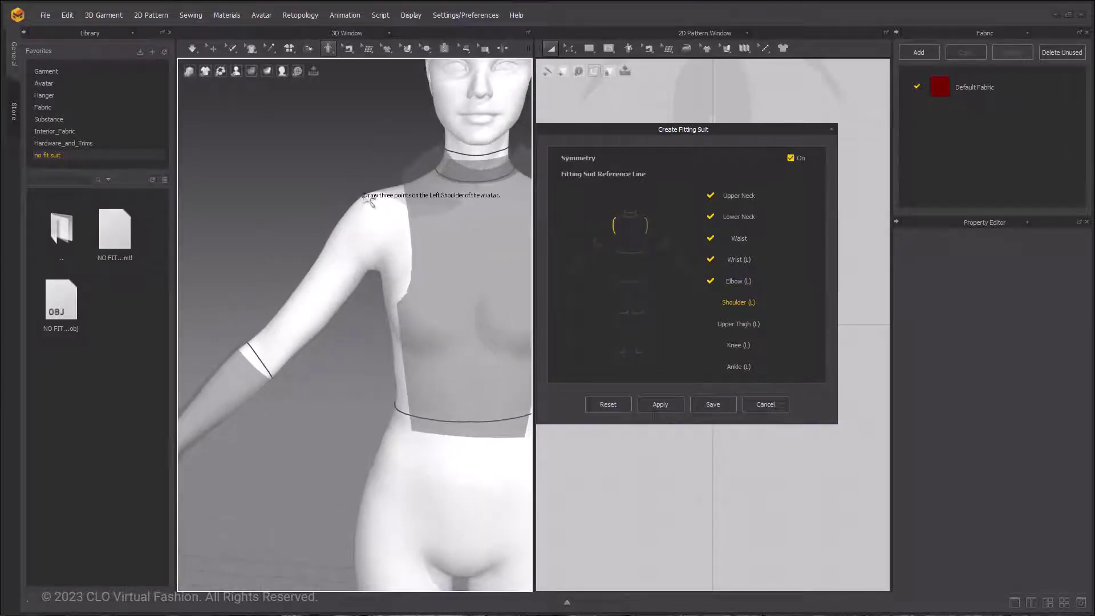
left_click(364, 197)
left_click(364, 217)
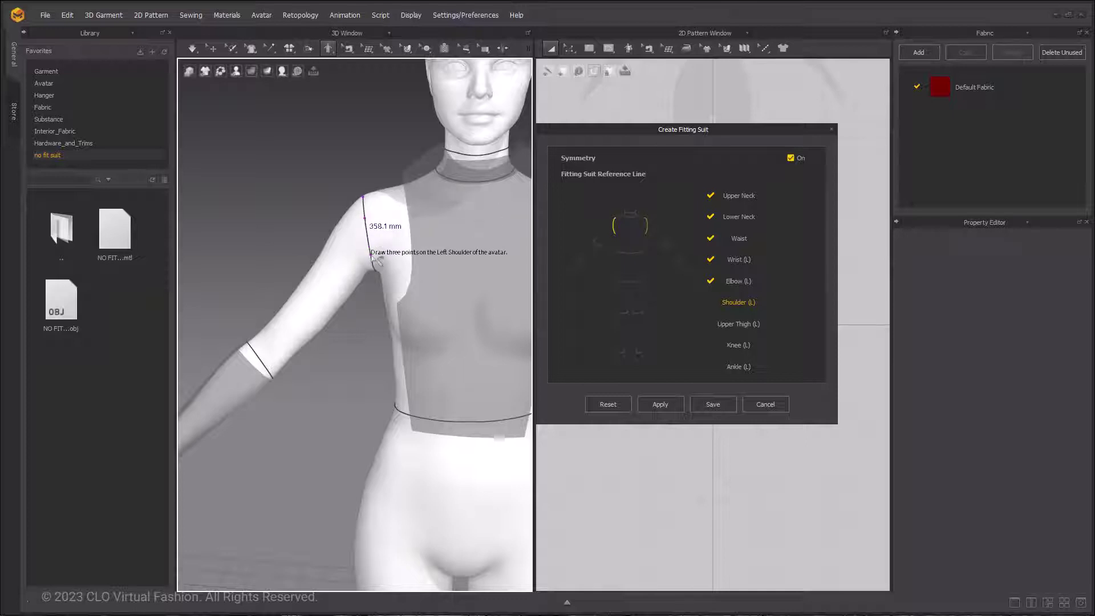
left_click(373, 261)
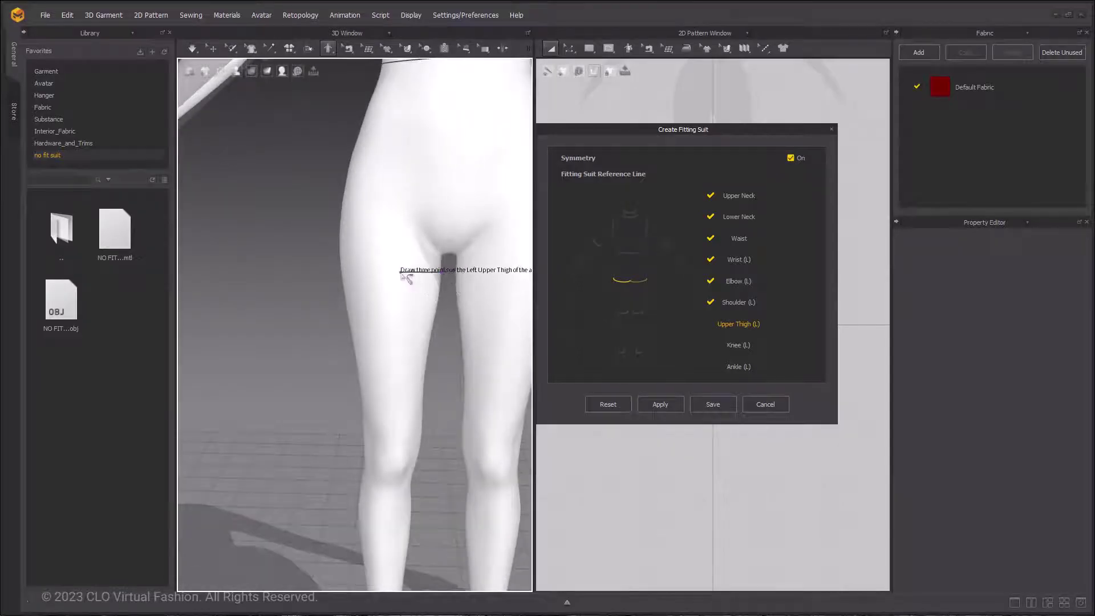
- Draw the left upper thigh and left knee reference lines
left_click(401, 273)
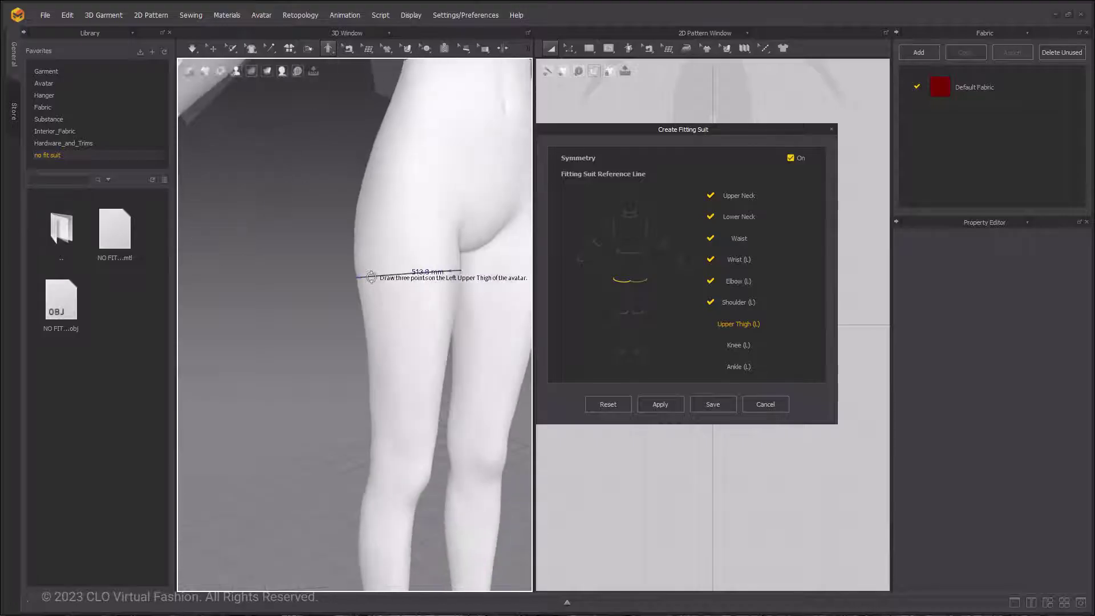
mouse_move(379, 286)
right_mouse_down()
mouse_move(308, 271)
mouse_move(438, 289)
mouse_move(403, 295)
mouse_move(469, 272)
right_mouse_up()
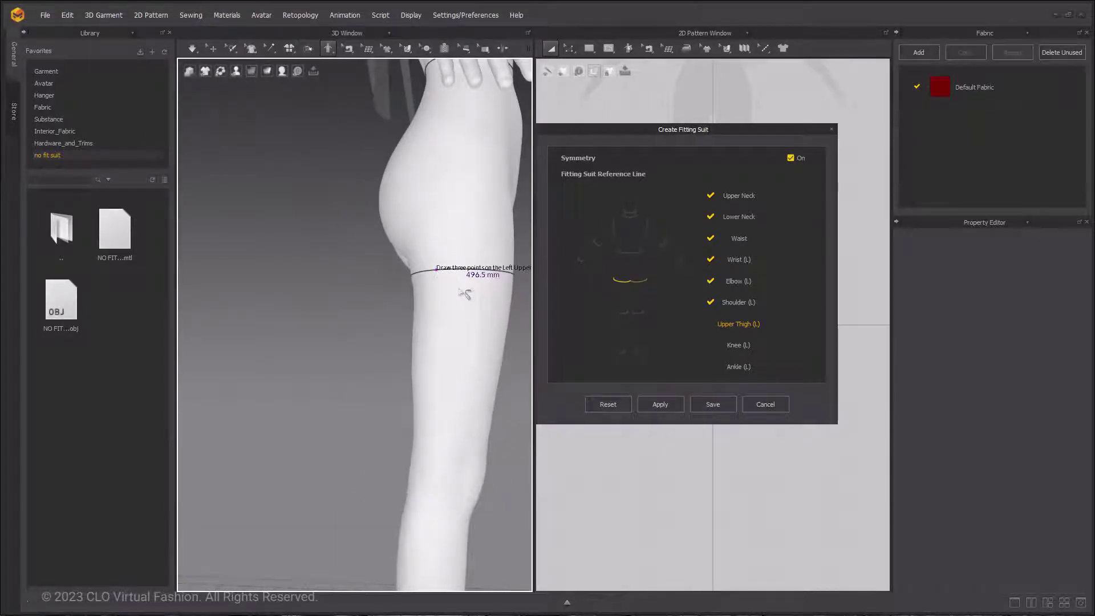
left_click(459, 290)
mouse_move(484, 296)
right_mouse_down()
mouse_move(392, 313)
mouse_move(371, 288)
mouse_move(321, 302)
right_mouse_up()
scroll(342, 308, "up", 1)
scroll(362, 297, "up", 2)
scroll(362, 336, "up", 2)
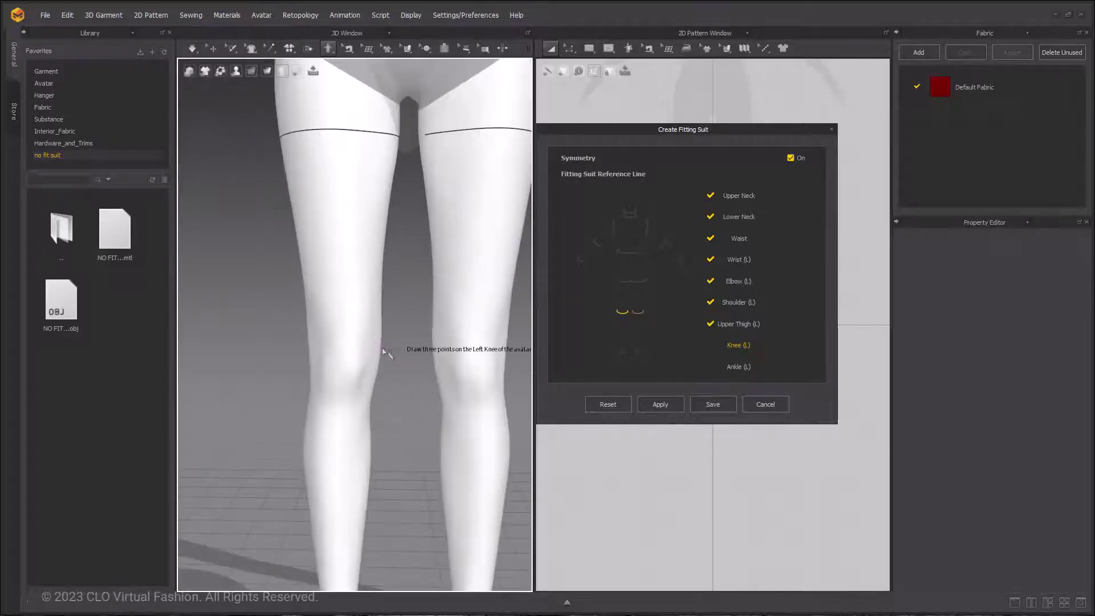
left_click(310, 369)
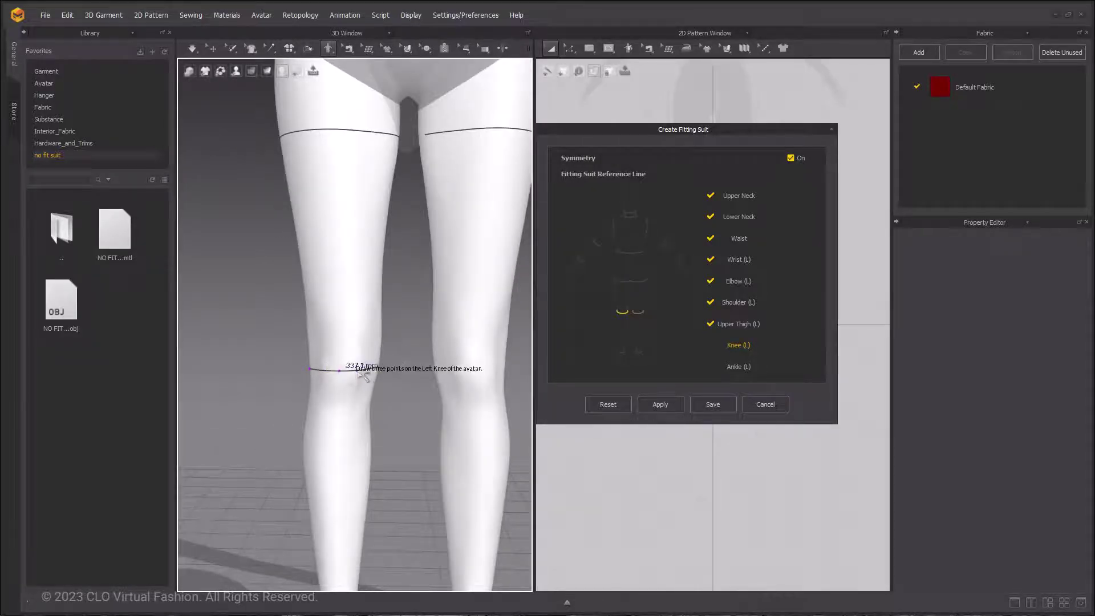
left_click(359, 370)
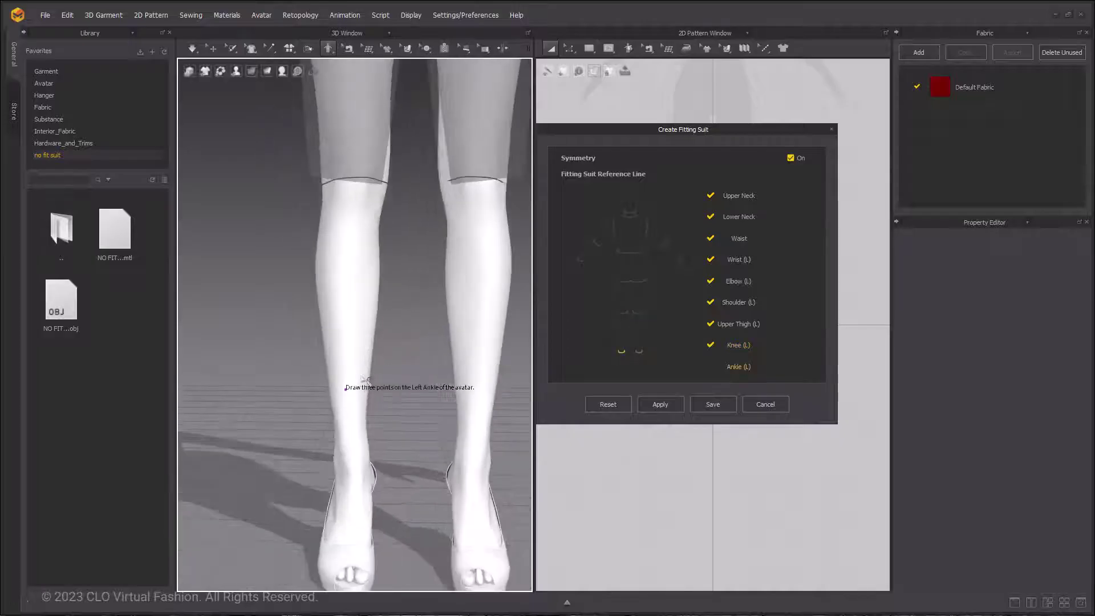
- Draw the left ankle reference line and apply to generate the fitting suit
scroll(365, 378, "up", 1)
scroll(382, 391, "up", 1)
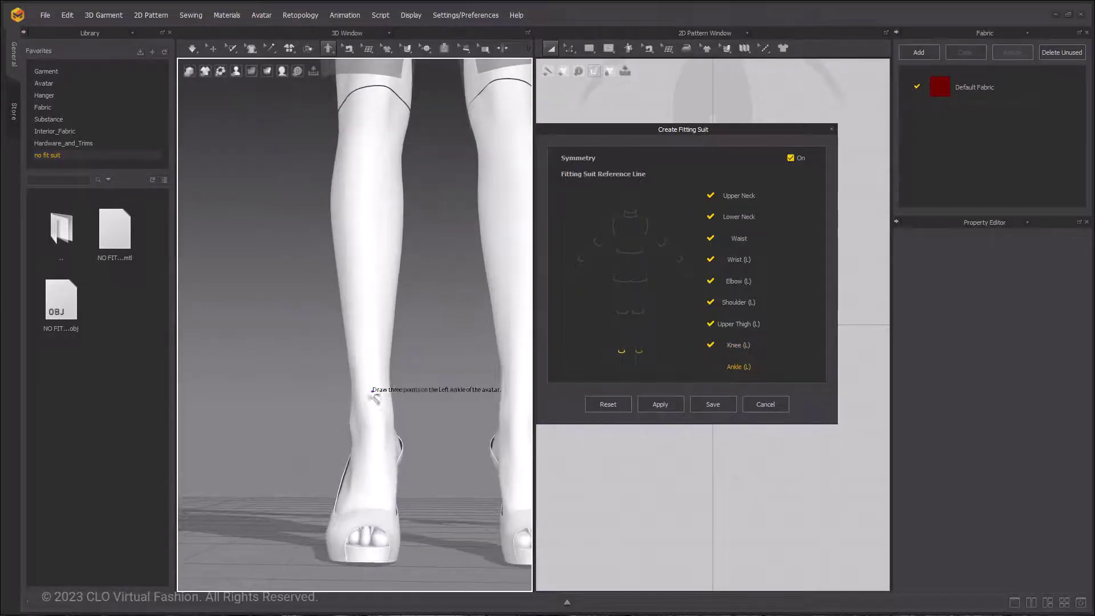
scroll(375, 404, "down", 1)
left_click(351, 391)
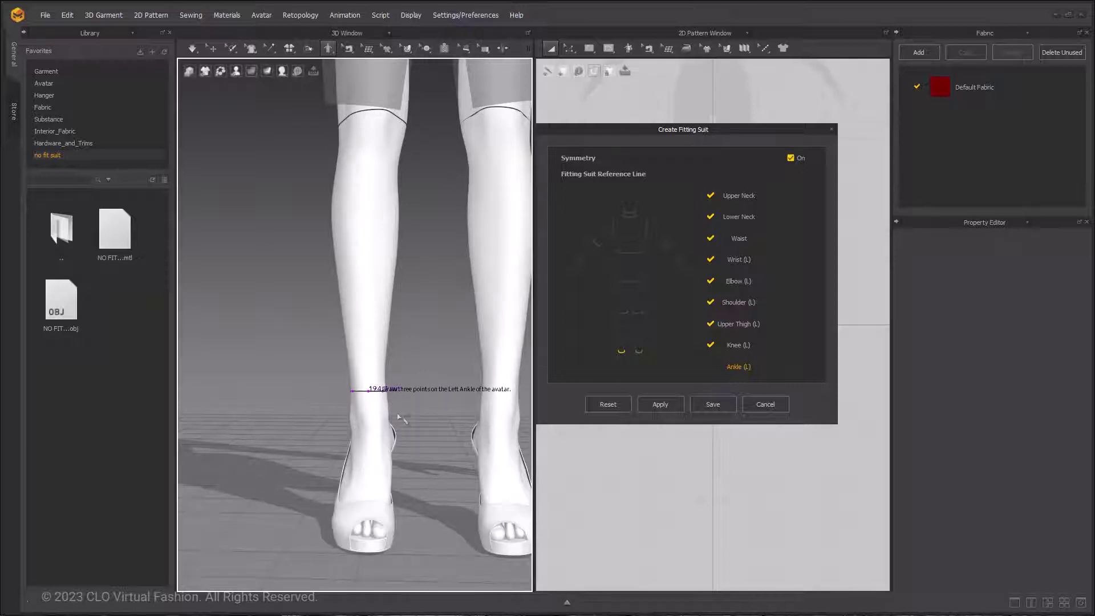
left_click(400, 410)
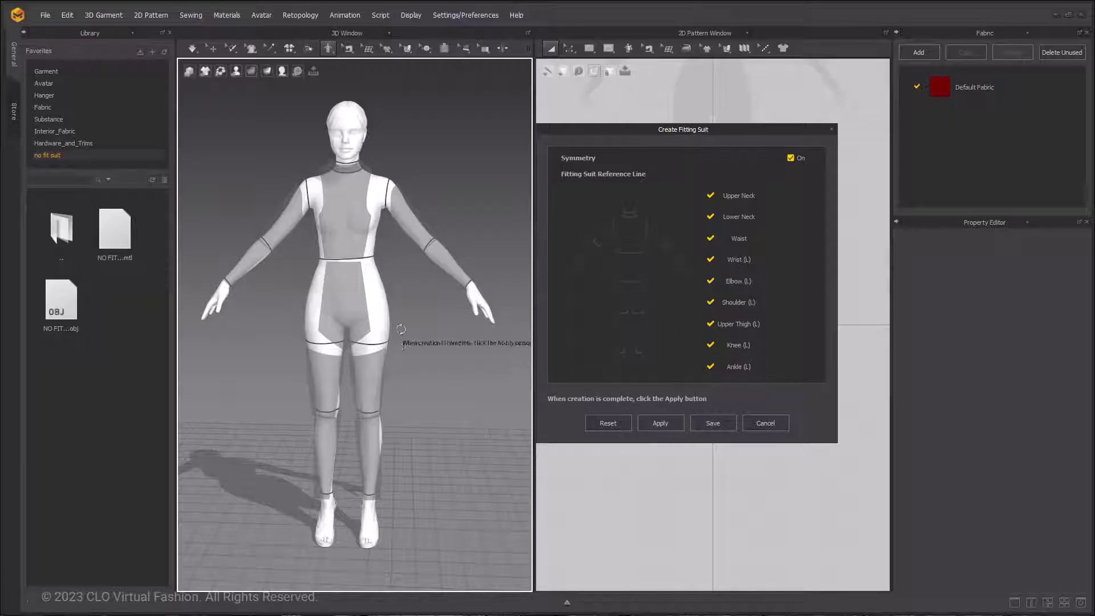
mouse_move(388, 263)
right_mouse_down()
mouse_move(610, 282)
mouse_move(459, 283)
mouse_move(410, 188)
right_mouse_up()
left_click(660, 422)
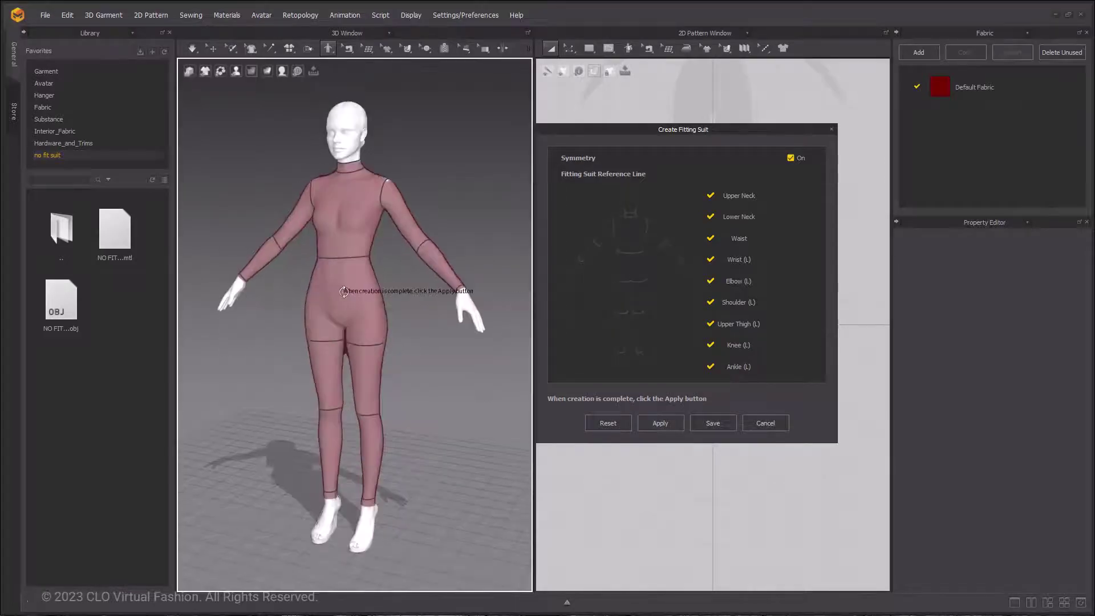
- Inspect the fitting suit's shoulder and buttock patterns from the back
left_click(405, 169)
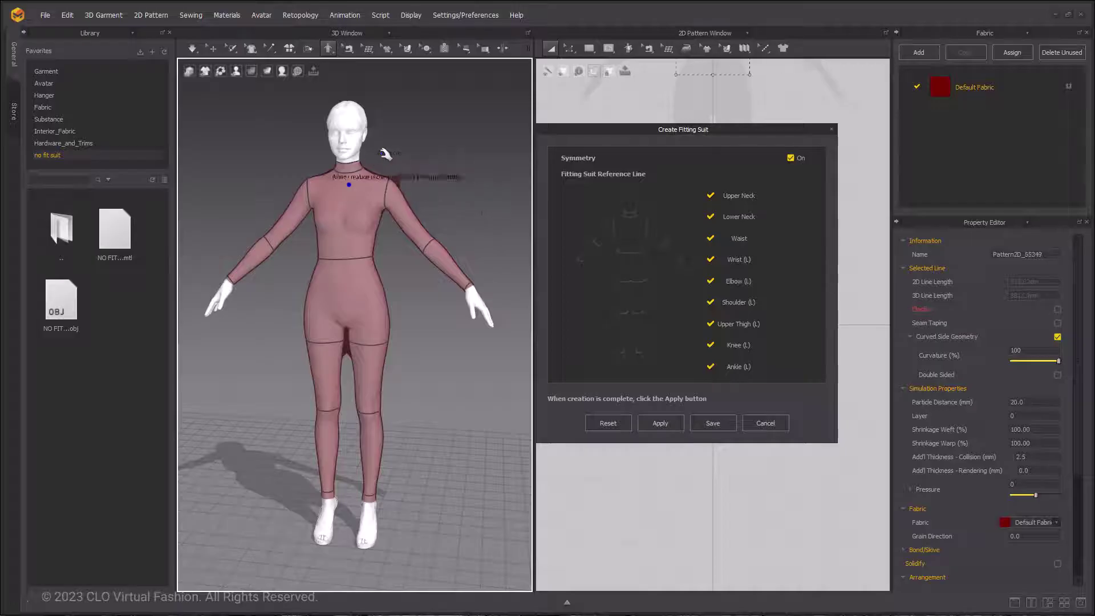
right_click_drag(313, 188, 554, 192)
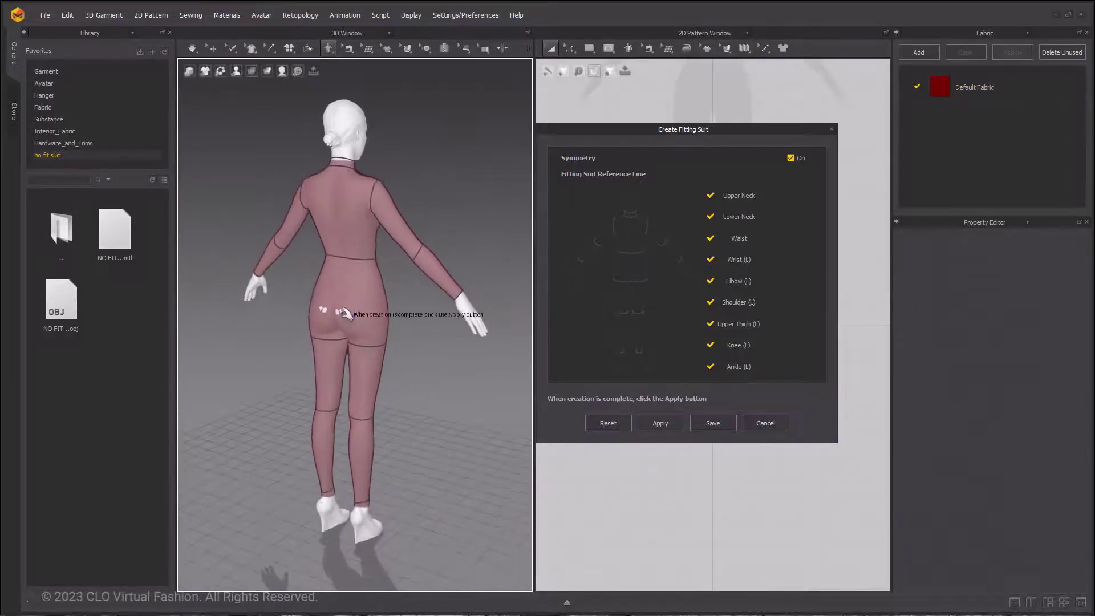
left_click(348, 312)
scroll(360, 336, "up", 3)
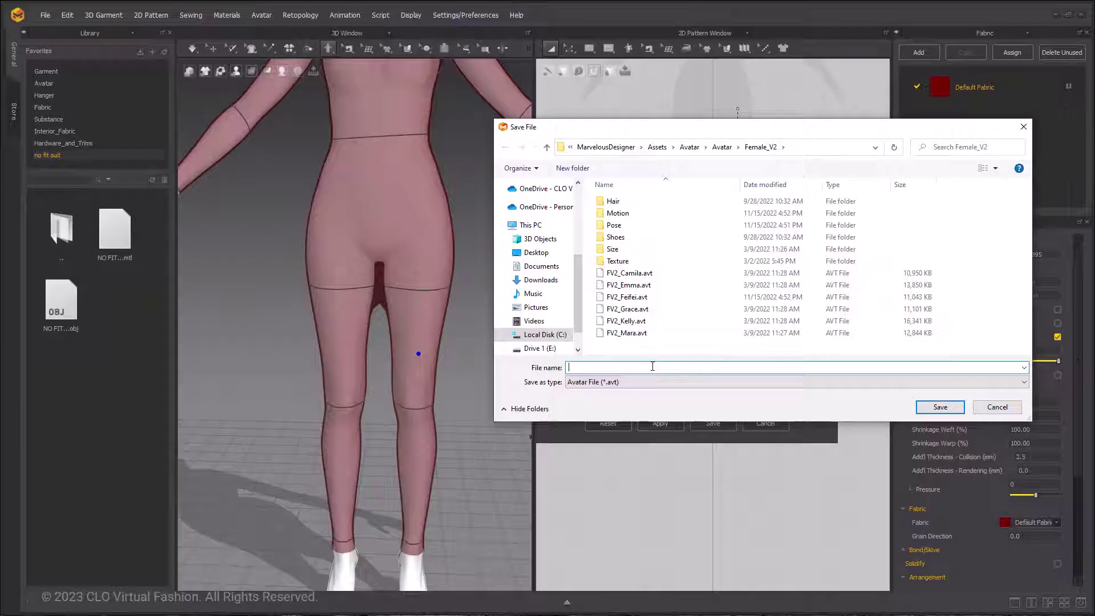
- Save the avatar as 'test avatar' .avt file and close Create Fitting Suit
type("test avatar")
left_click(943, 407)
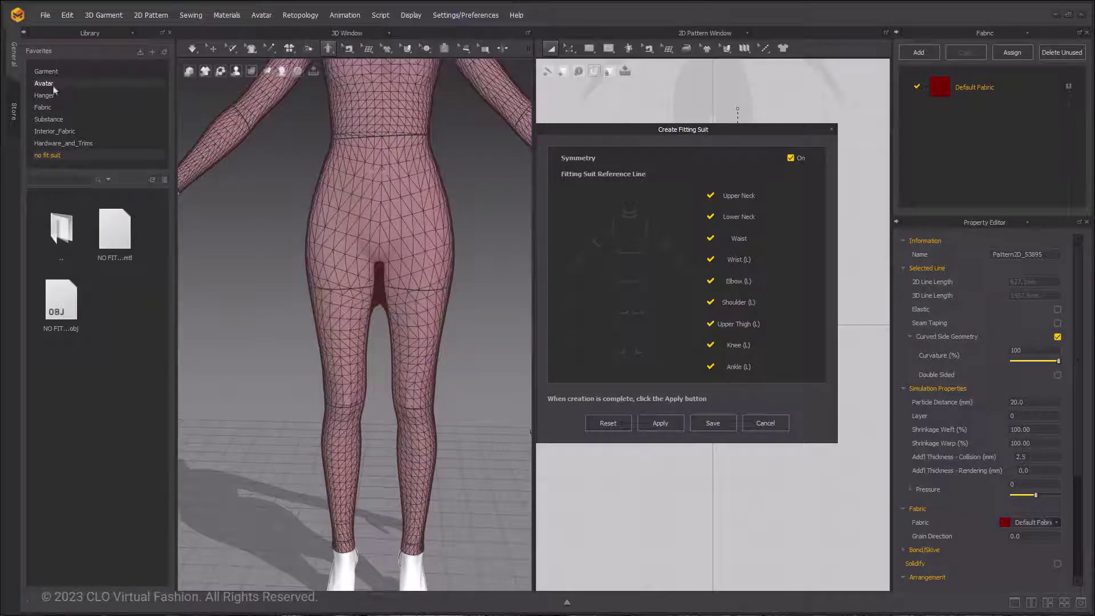
left_click(765, 423)
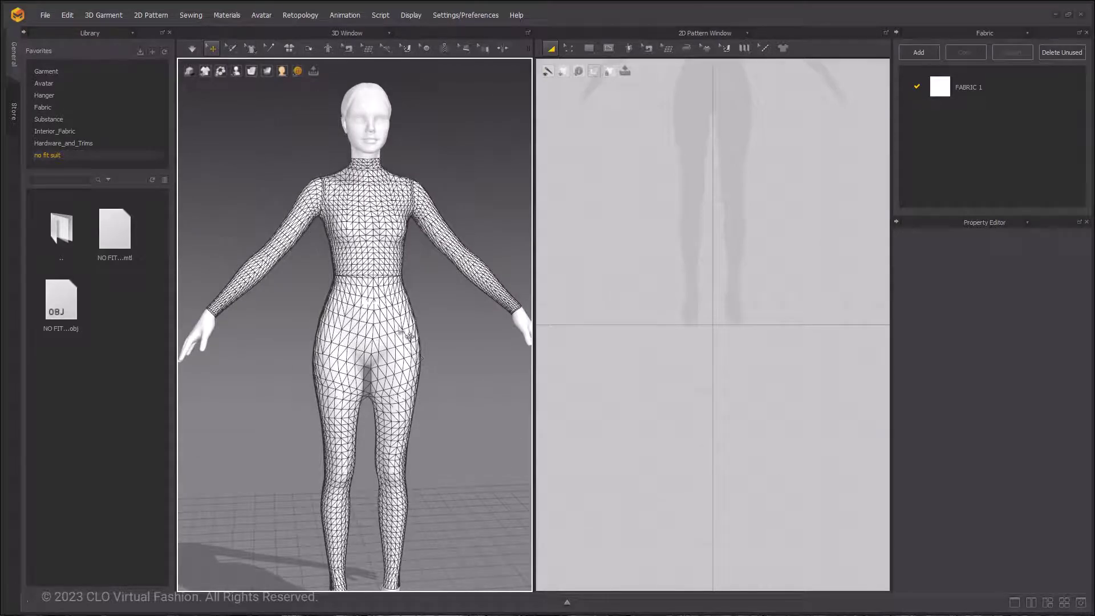
- Zoom out to view the textured avatar in its meshed fitting suit
scroll(256, 159, "down", 2)
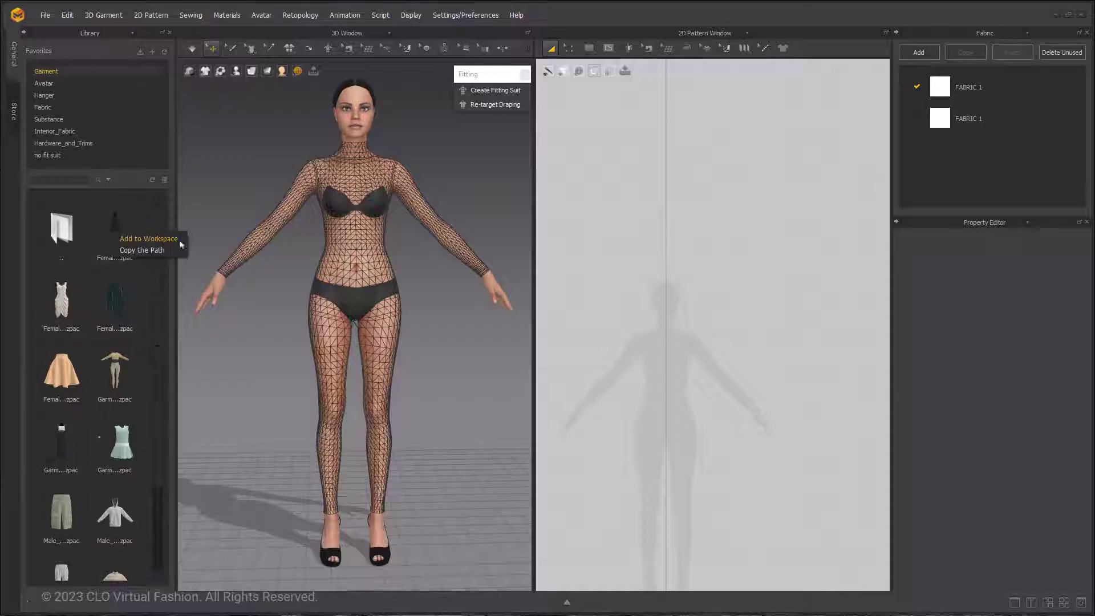
- Load the black sleeveless dress onto the avatar with its pose and size, and set simulation quality
left_click_drag(110, 236, 409, 392)
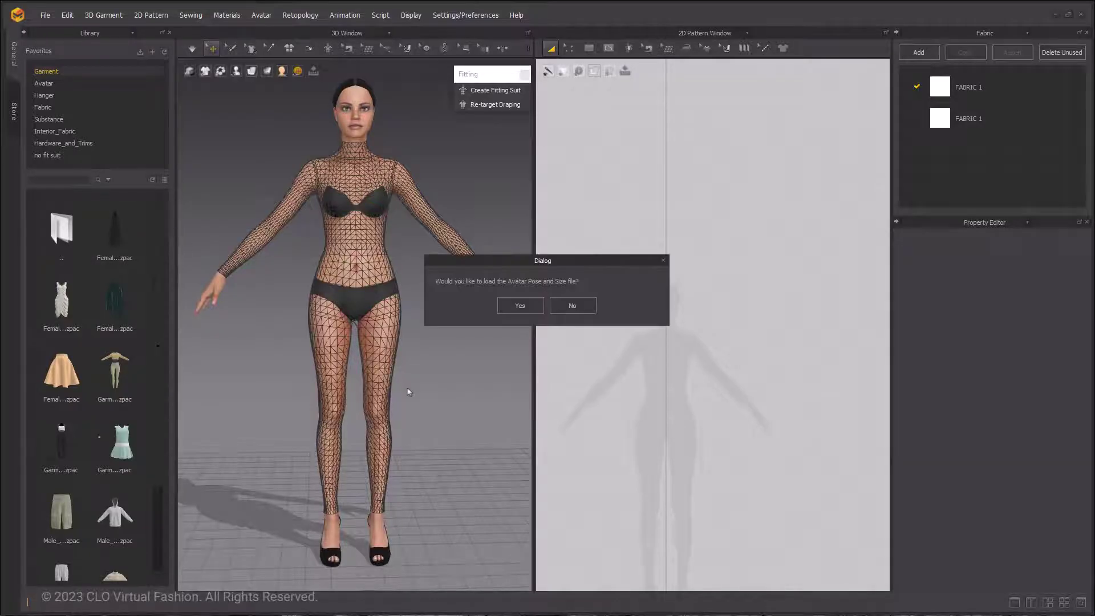
left_click(520, 306)
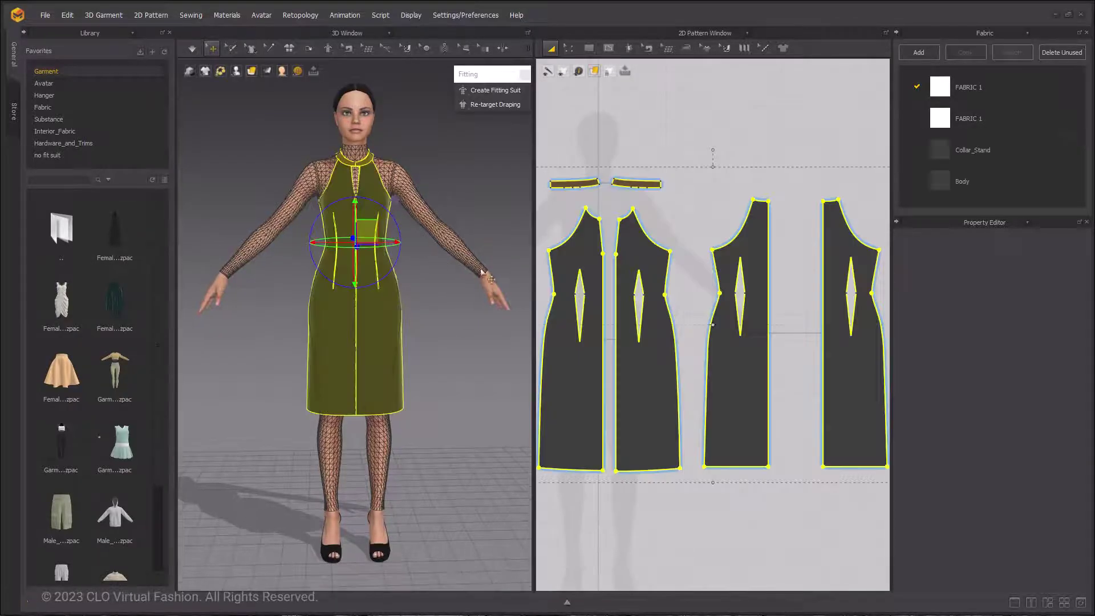
left_click(430, 145)
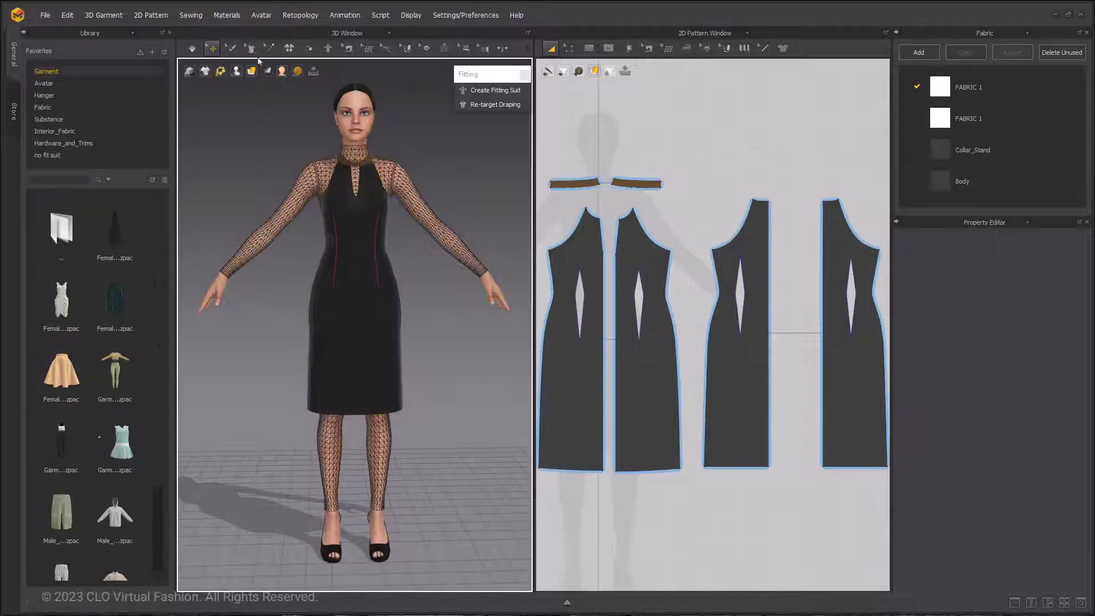
left_click(193, 48)
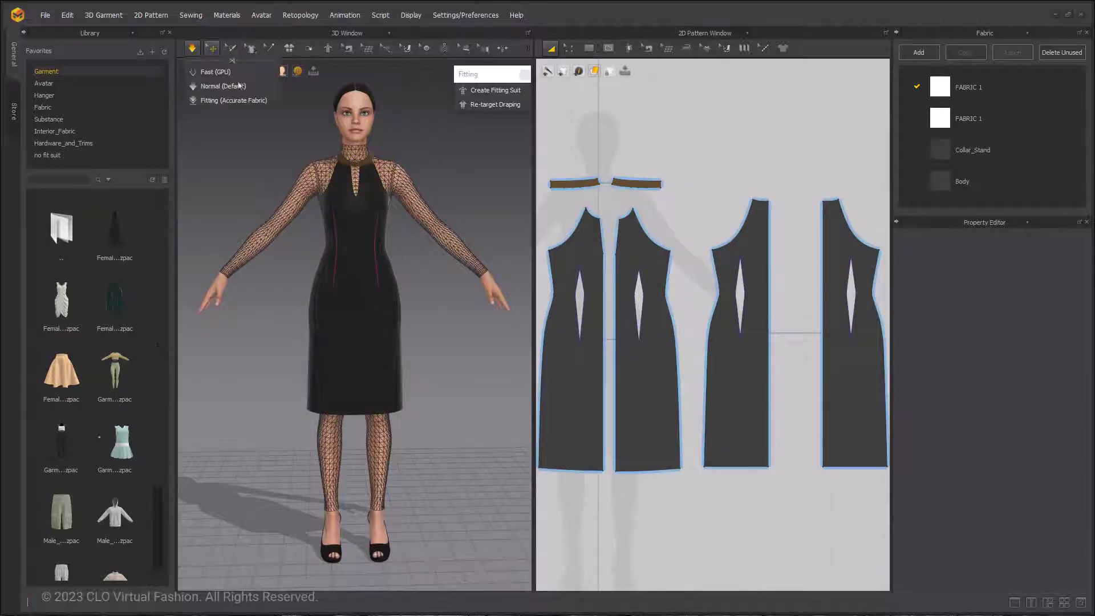
left_click(239, 192)
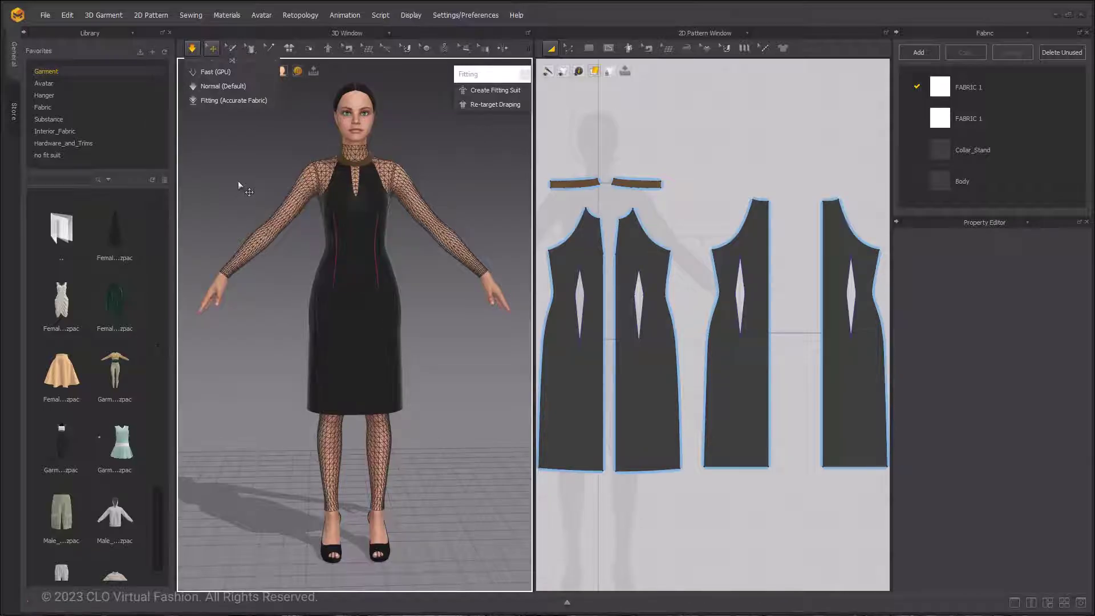
left_click(195, 75)
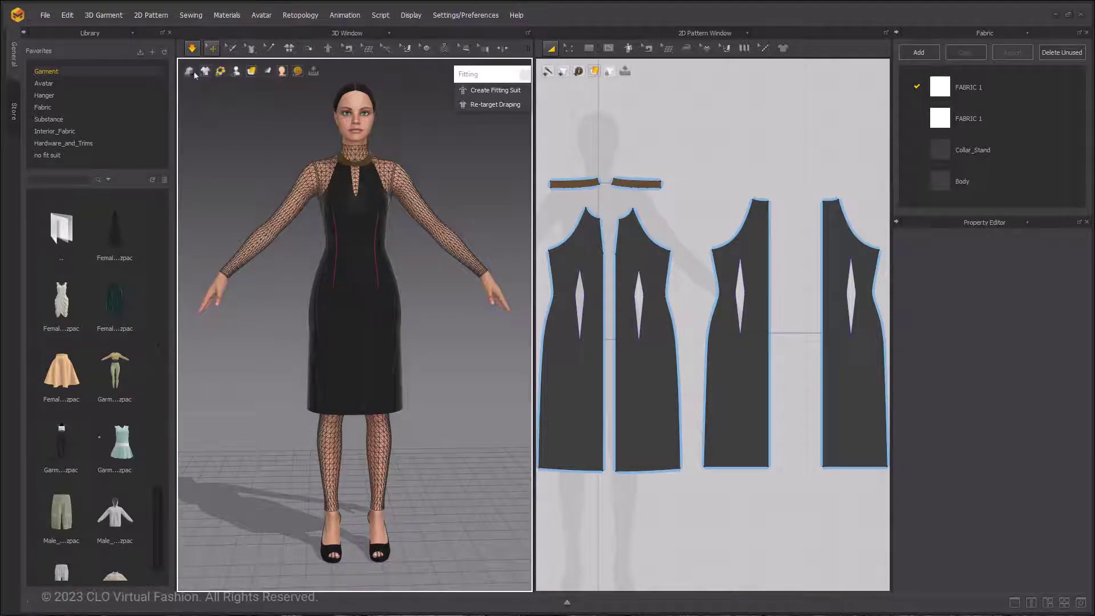
- Start saving the dress as a garment file named 'dfsdf'
left_click(45, 15)
mouse_move(53, 80)
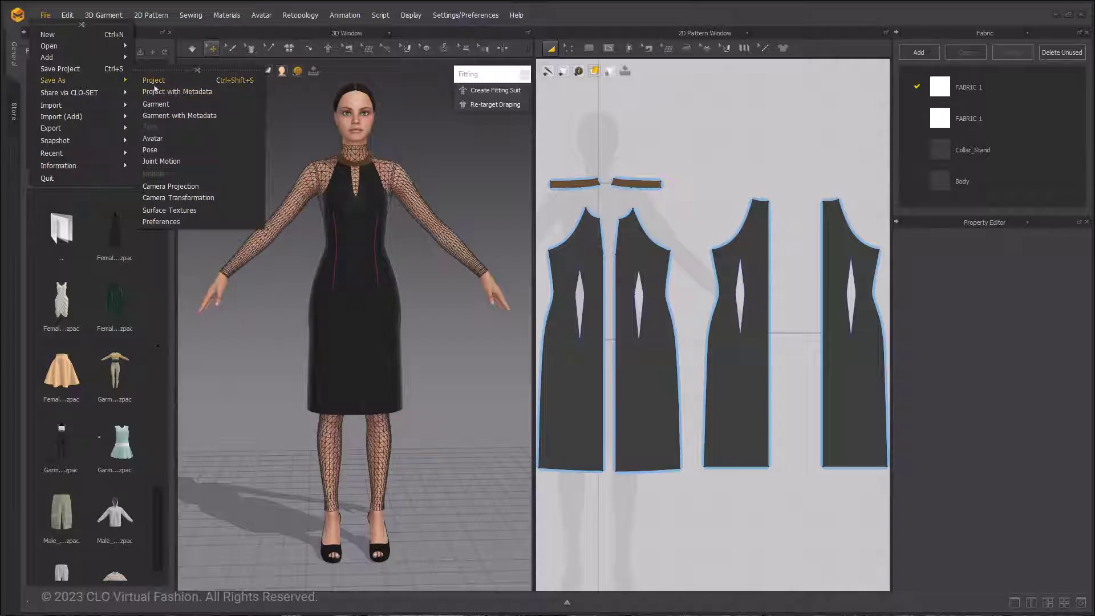
left_click(156, 105)
type("dfsdf")
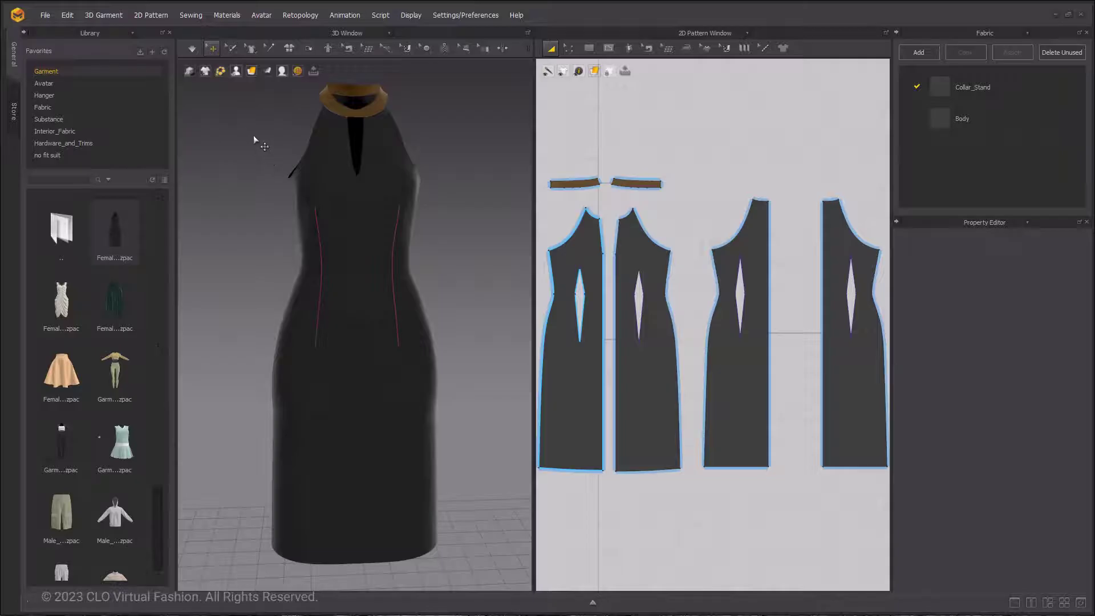
- Display the garment fitting suit around the dress and orbit to view it
left_click(205, 70)
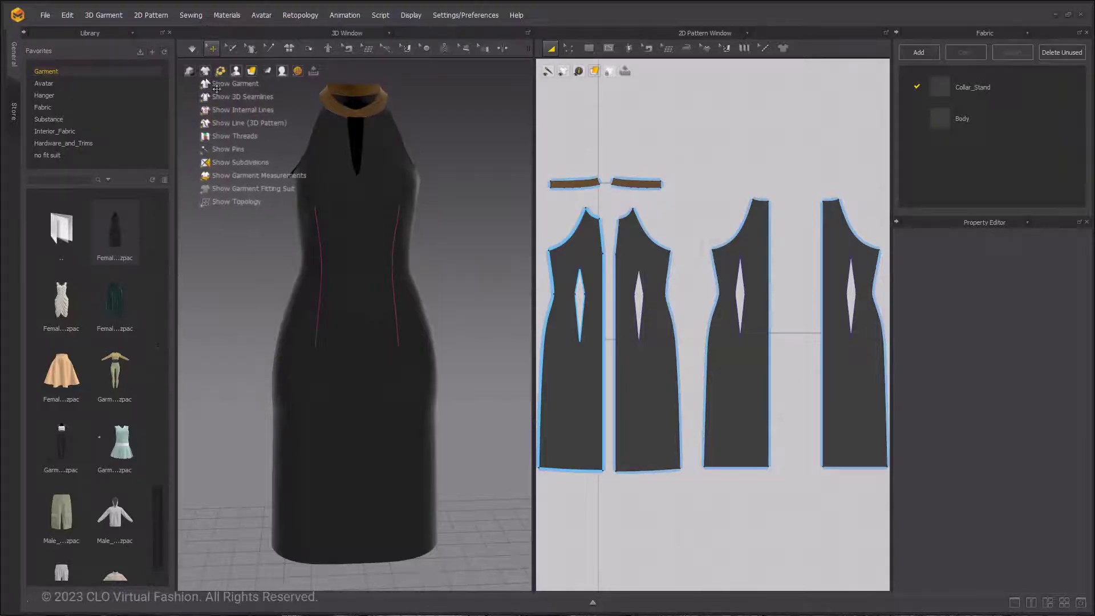
left_click(207, 196)
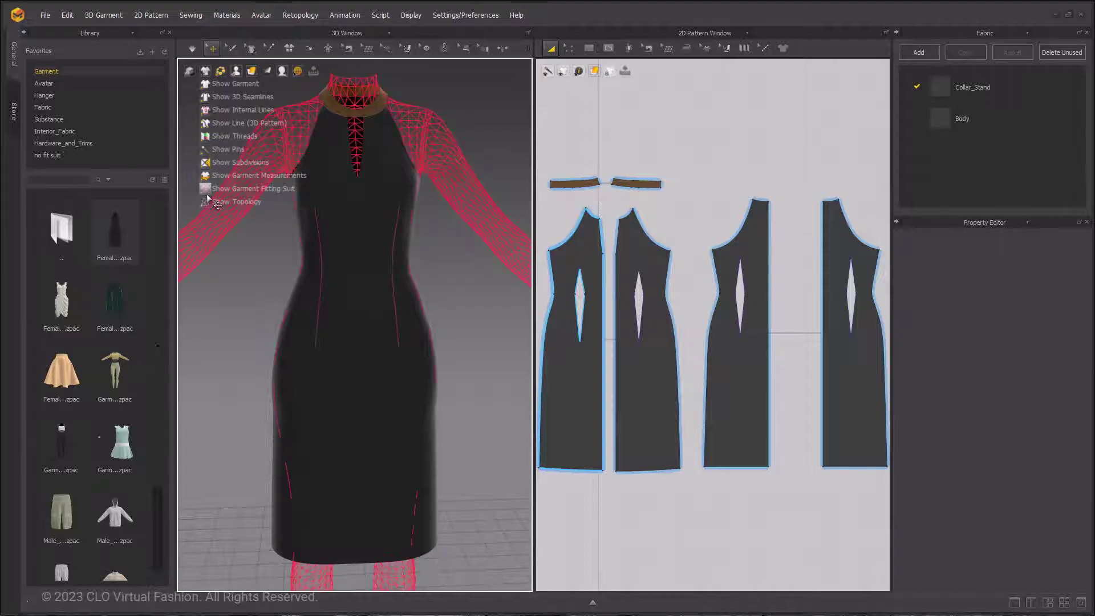
mouse_move(309, 340)
right_mouse_down()
mouse_move(324, 323)
mouse_move(289, 332)
mouse_move(318, 309)
mouse_move(308, 302)
right_mouse_up()
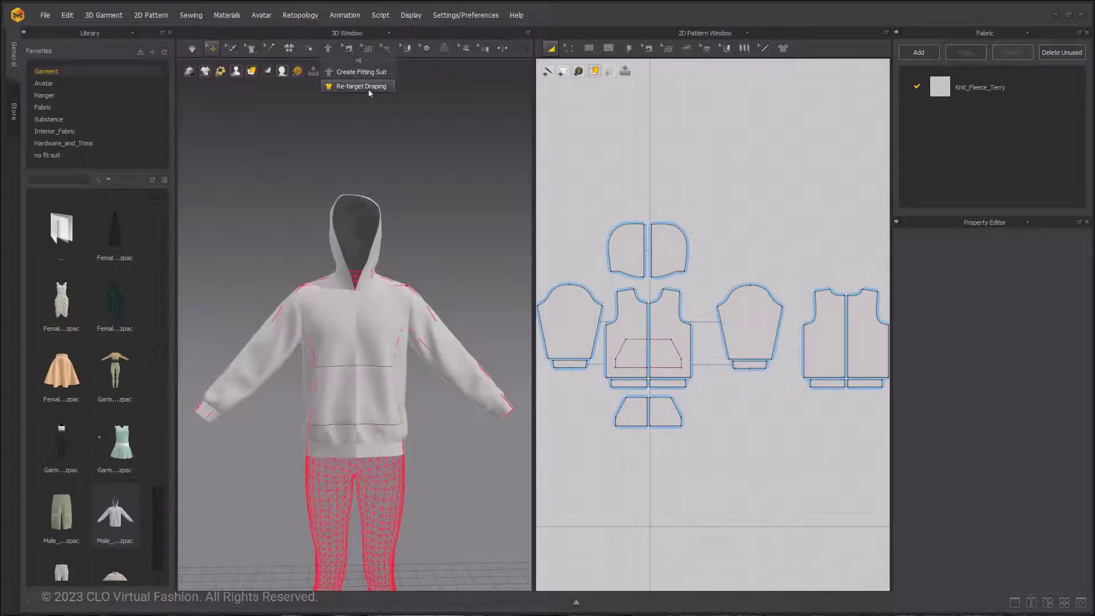
- Place the Stylized Hana avatar under the hoodie and toggle the avatar fitting suit display
left_click(369, 91)
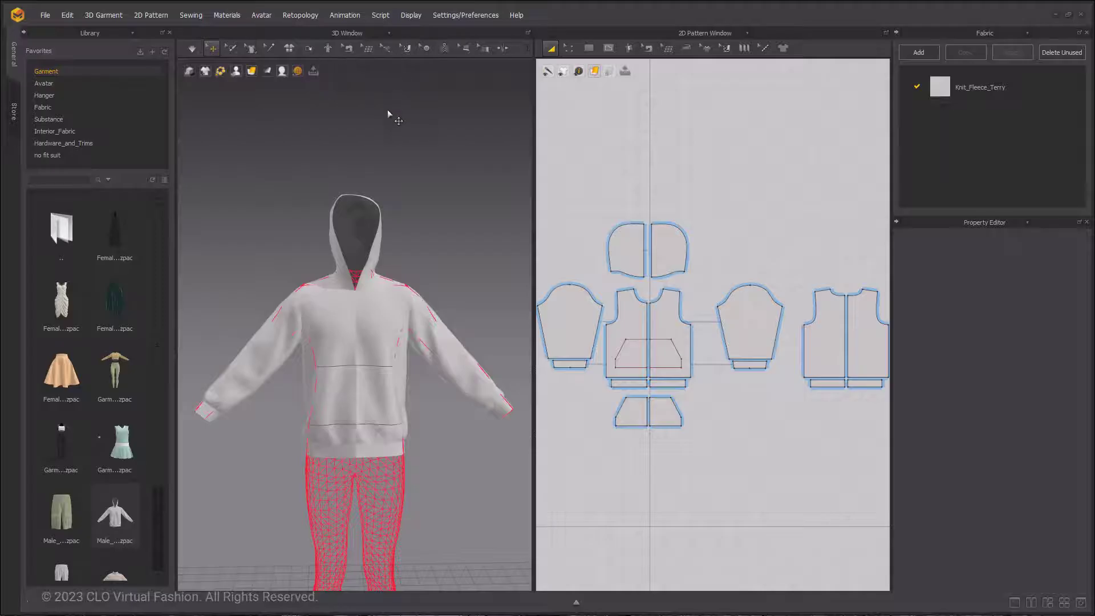
middle_click_drag(342, 248, 456, 209)
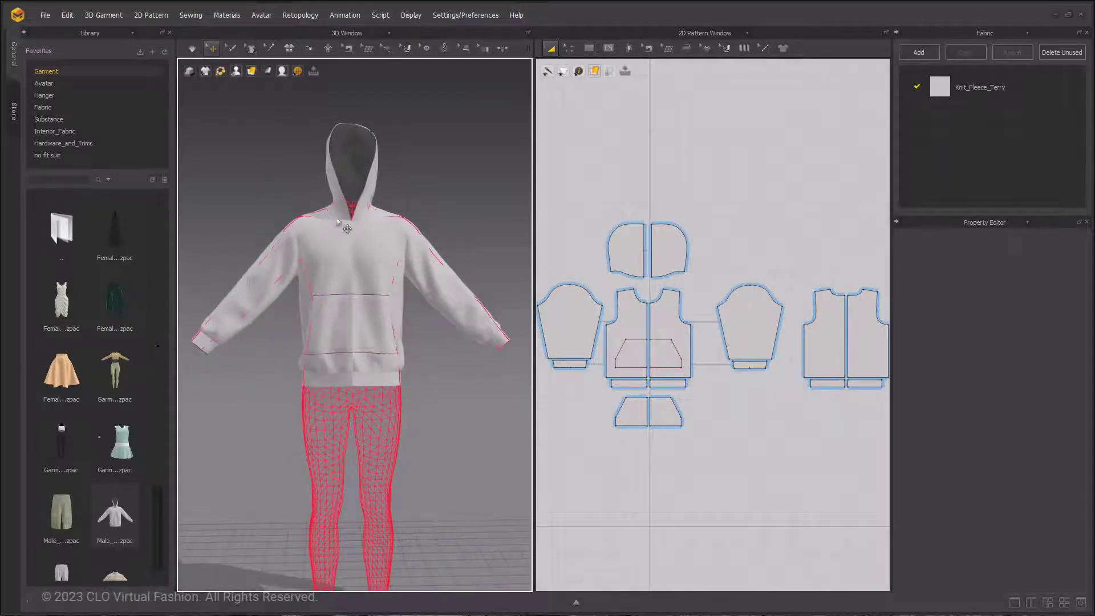
left_click(98, 83)
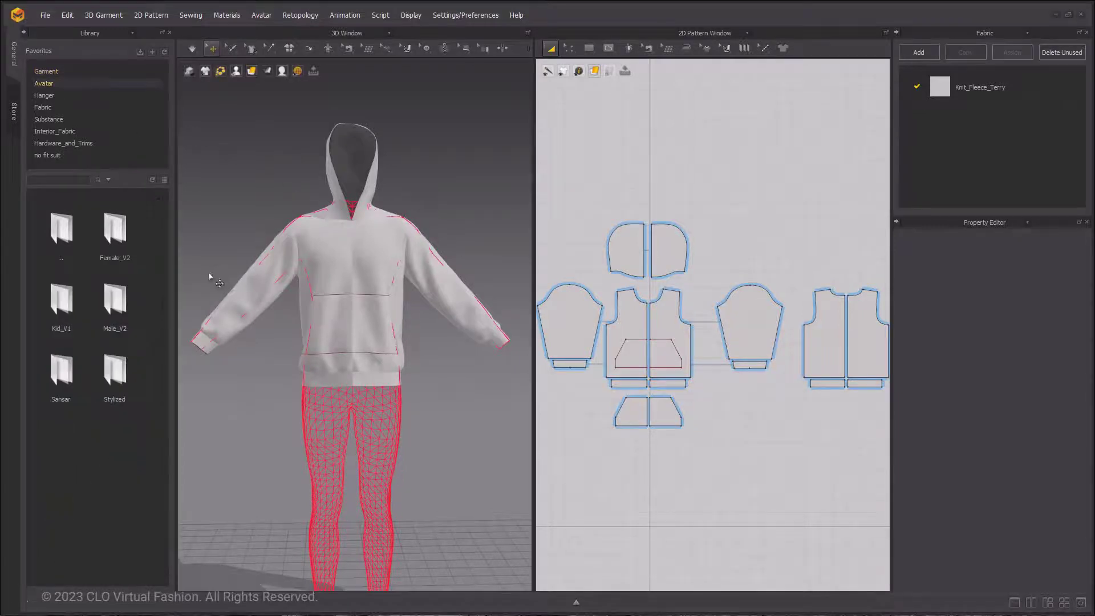
double_click(115, 393)
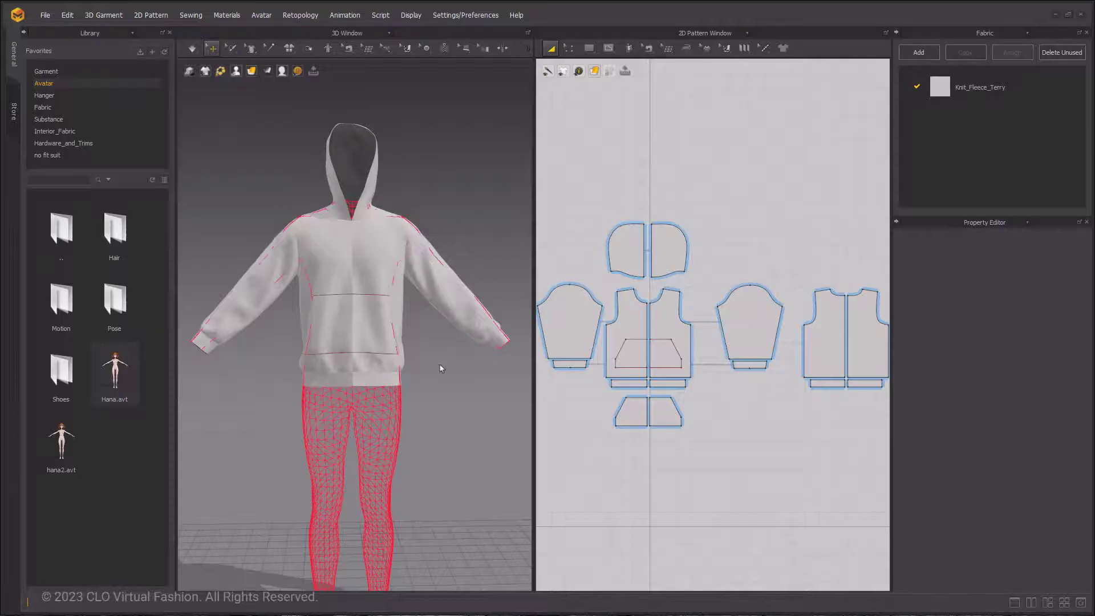
left_click_drag(440, 367, 440, 367)
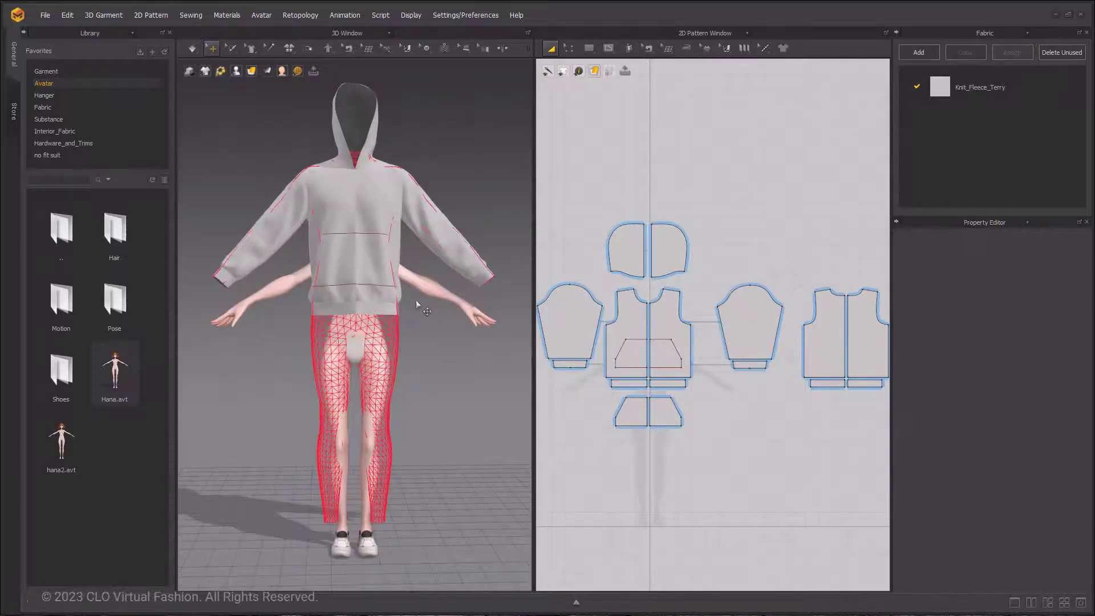
left_click(236, 71)
left_click(236, 162)
- Retarget-drape the hoodie onto the Hana avatar and orbit around her to check the fit
left_click(326, 49)
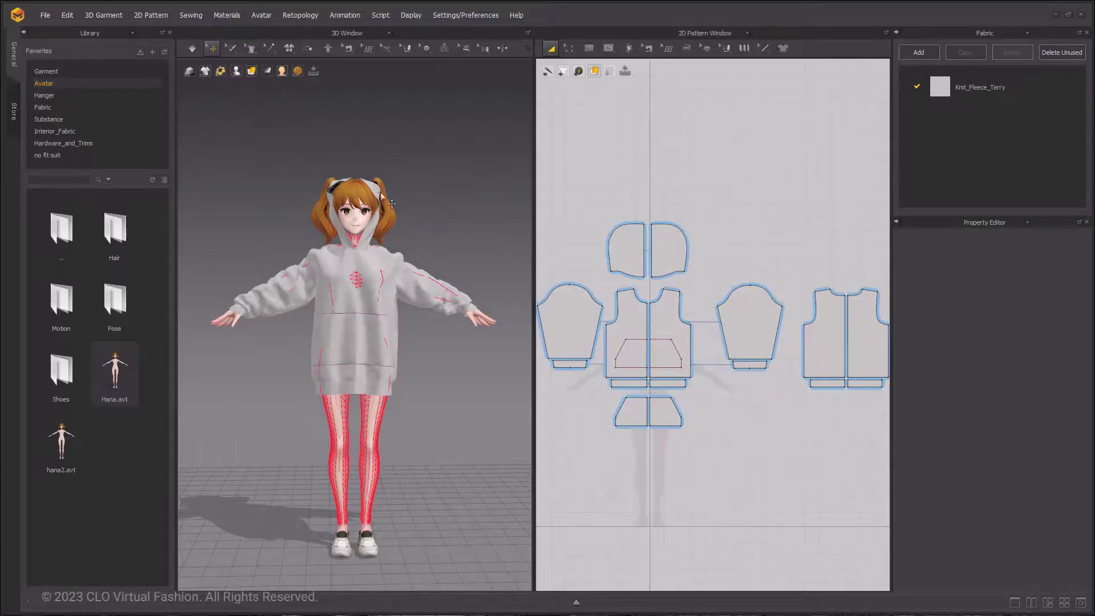
mouse_move(470, 175)
right_mouse_down()
mouse_move(415, 308)
mouse_move(213, 258)
right_mouse_up()
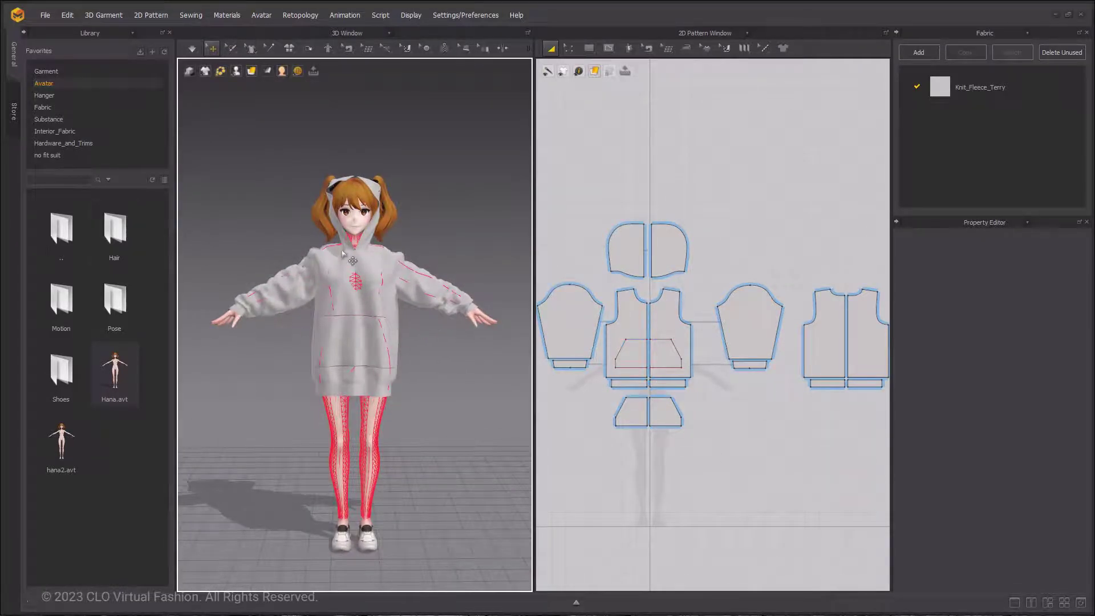
right_click_drag(341, 251, 342, 251)
mouse_move(423, 225)
right_mouse_down()
mouse_move(435, 232)
mouse_move(377, 241)
right_mouse_up()
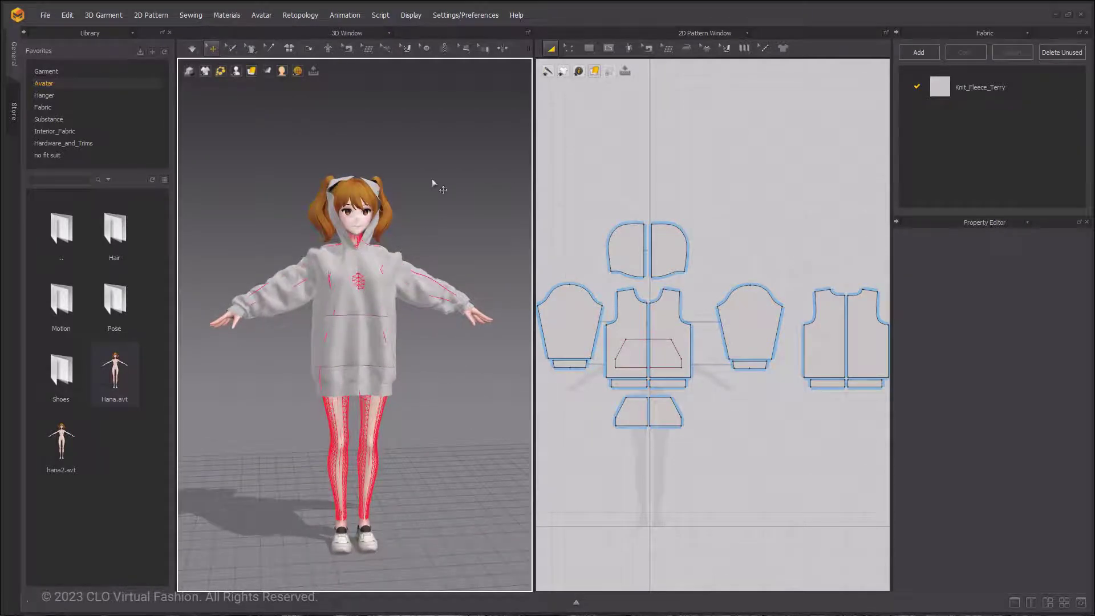
- Review the simulation quality choices in the dropdown
left_click(192, 48)
left_click(366, 156)
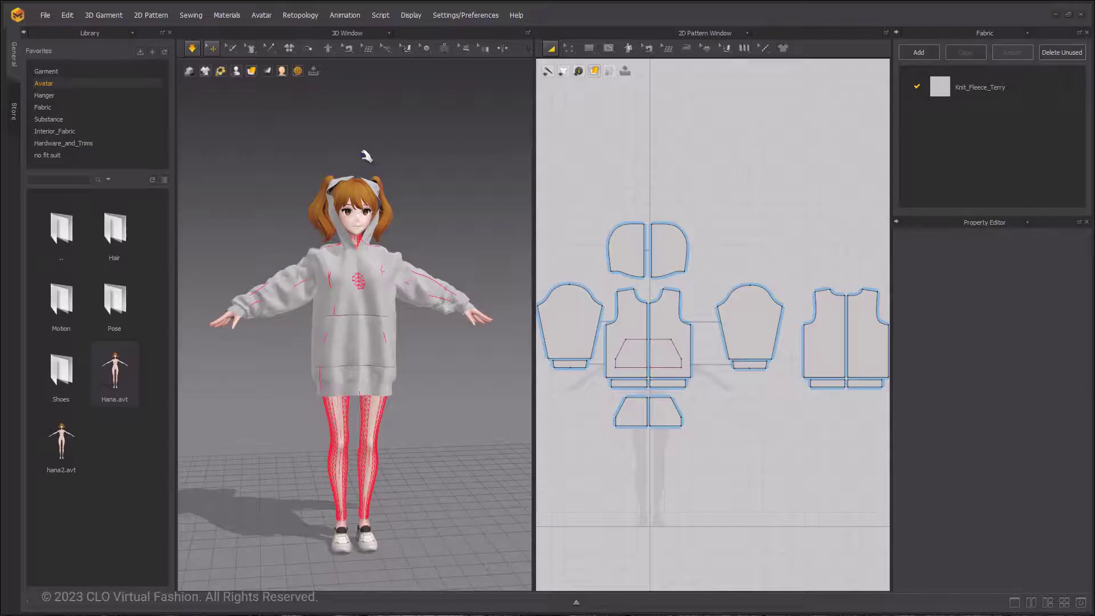
left_click(193, 50)
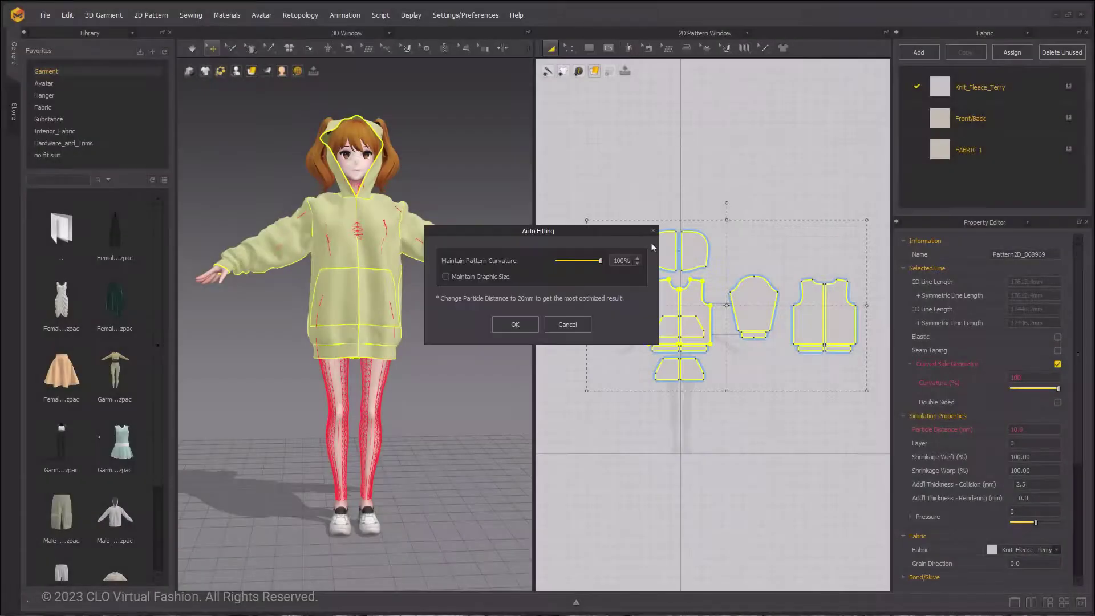
mouse_move(584, 235)
left_mouse_down()
mouse_move(590, 182)
mouse_move(635, 104)
left_mouse_up()
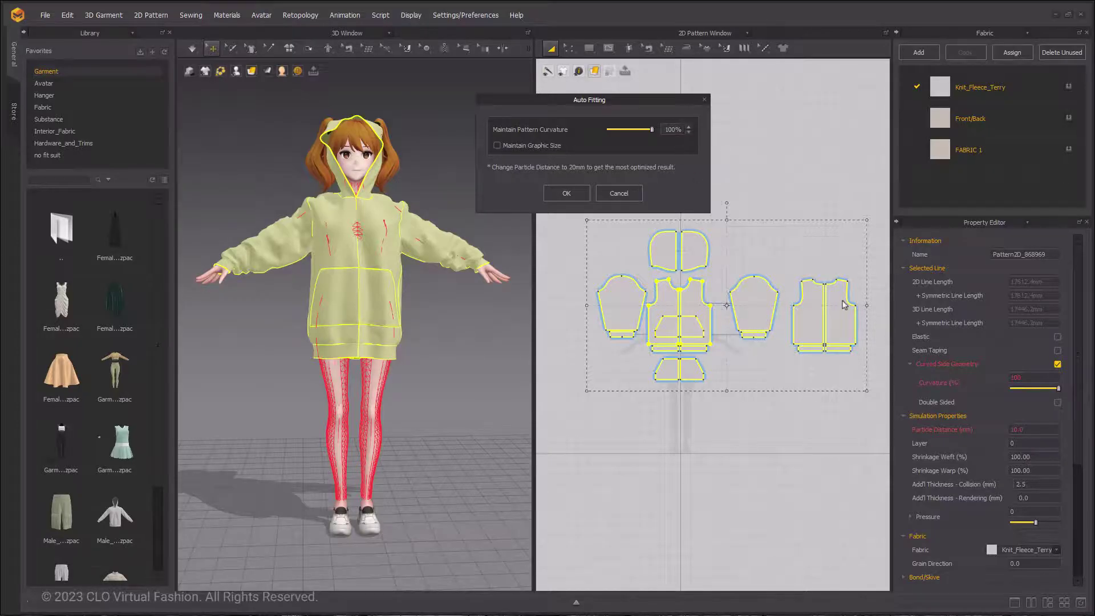
left_click_drag(652, 130, 619, 141)
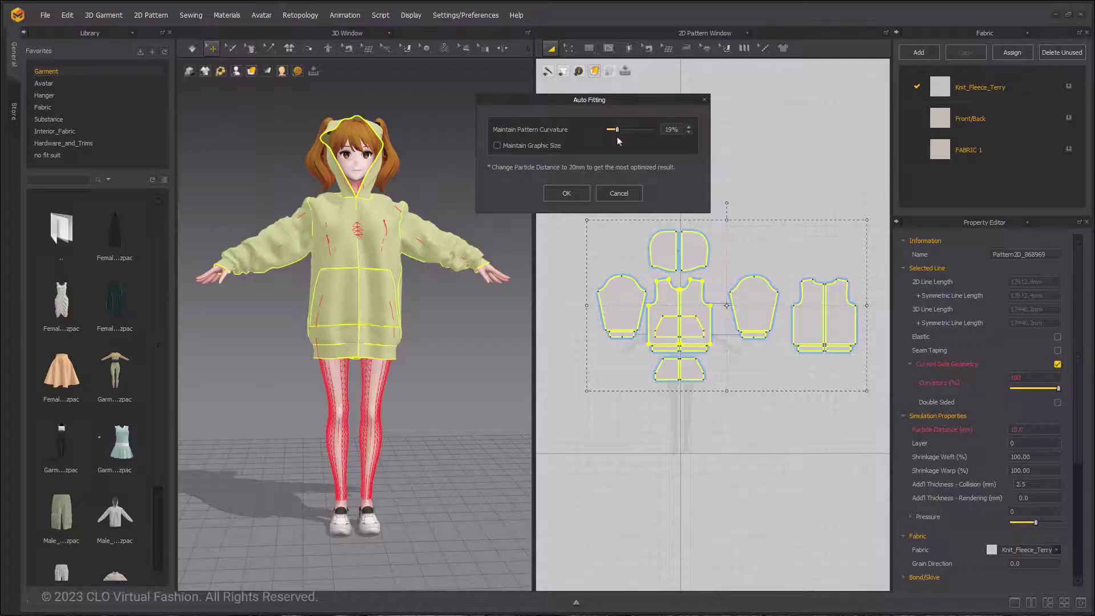
left_click(616, 197)
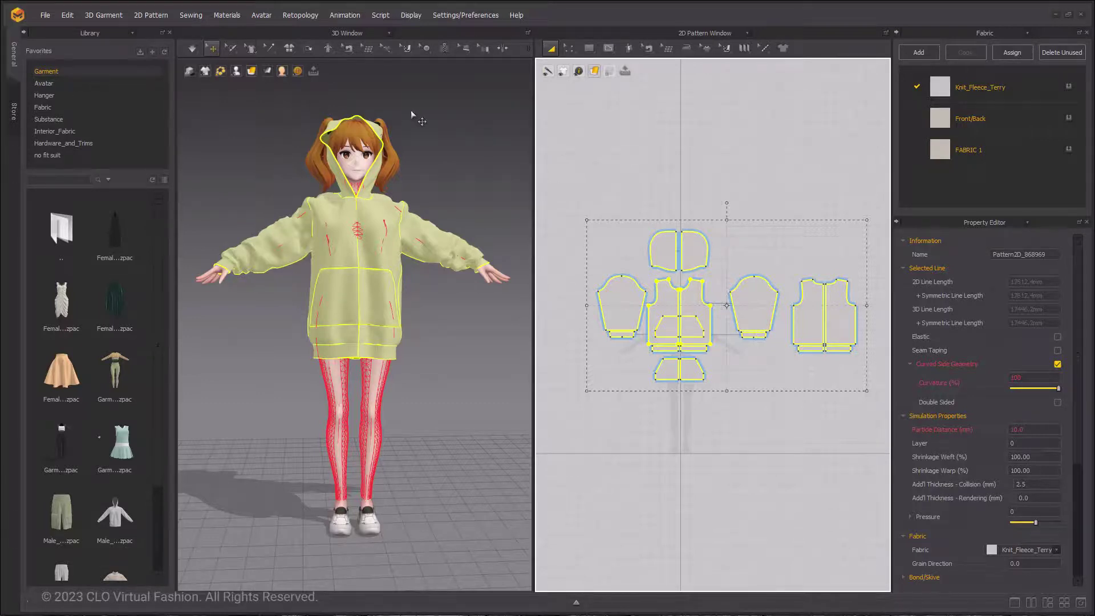
- Delete the hoodie patterns, restore the ruched dress, and show the avatar's fitting suit
left_click(646, 162)
key("ctrl+a")
key("Delete")
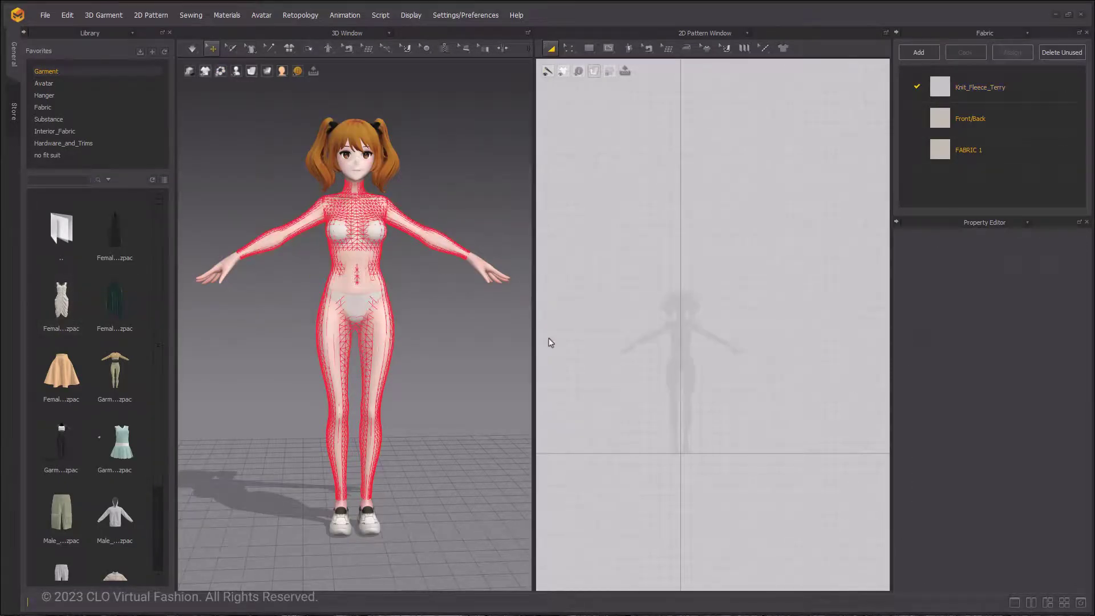
key("ctrl+z")
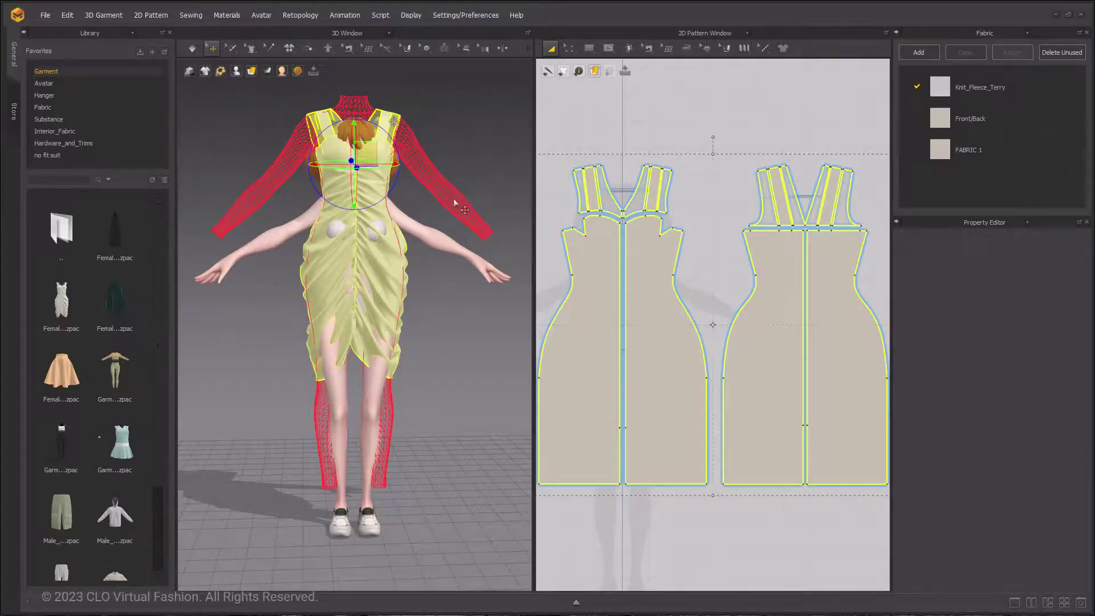
mouse_move(236, 71)
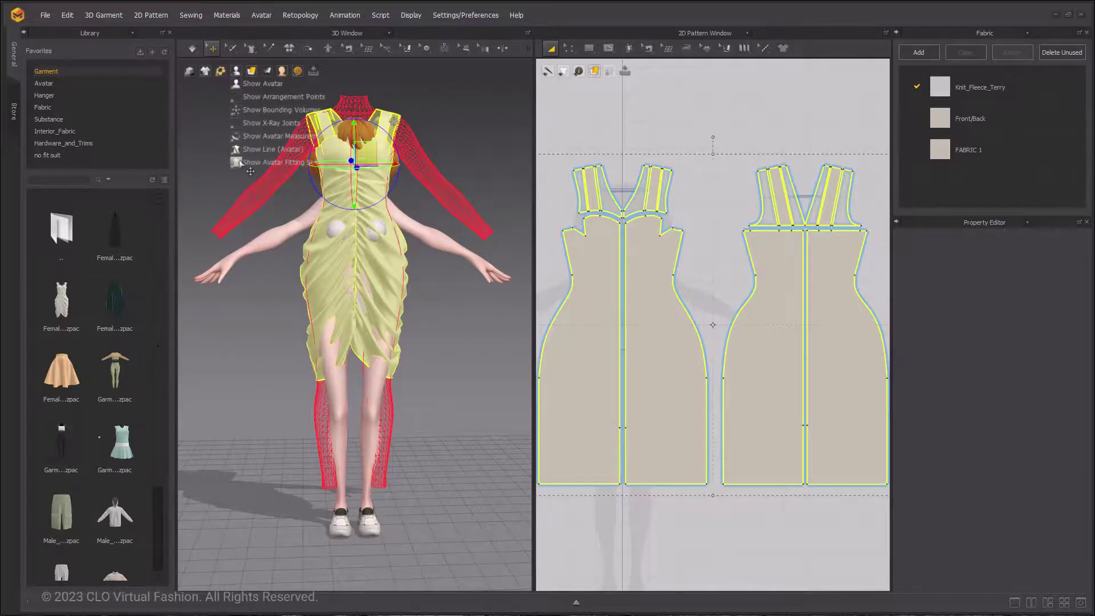
left_click(243, 163)
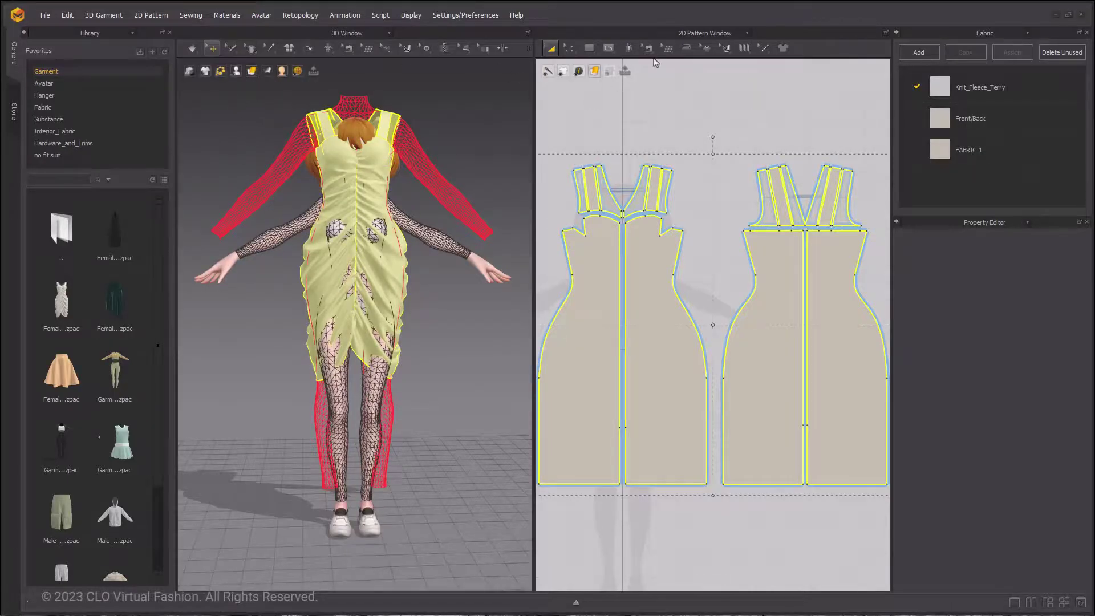
left_click(629, 48)
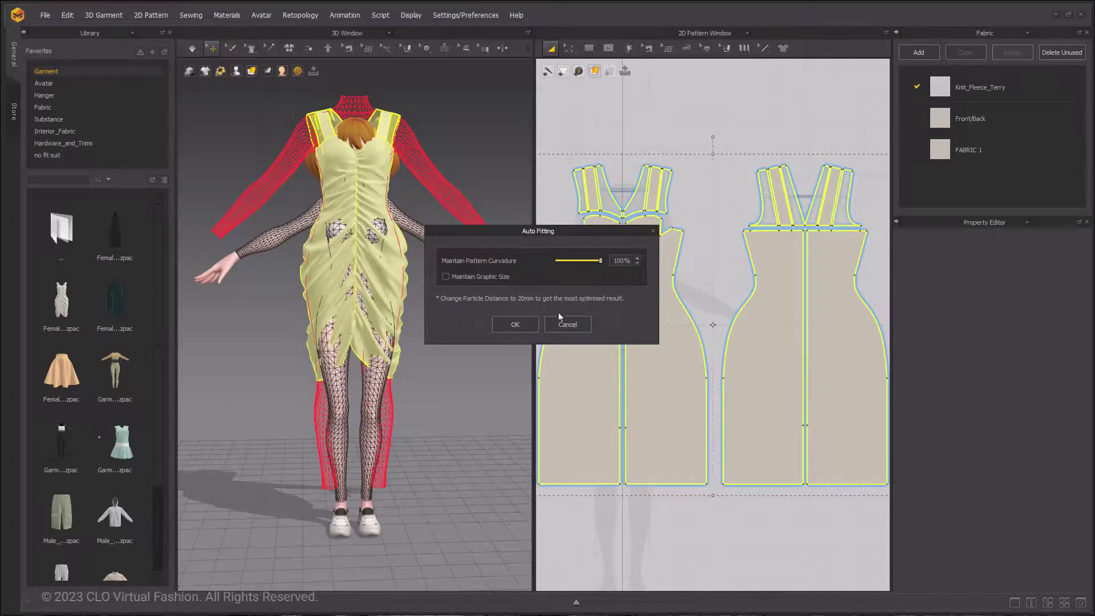
- Set every dress pattern's particle distance to 20 mm before auto fitting
left_click(653, 231)
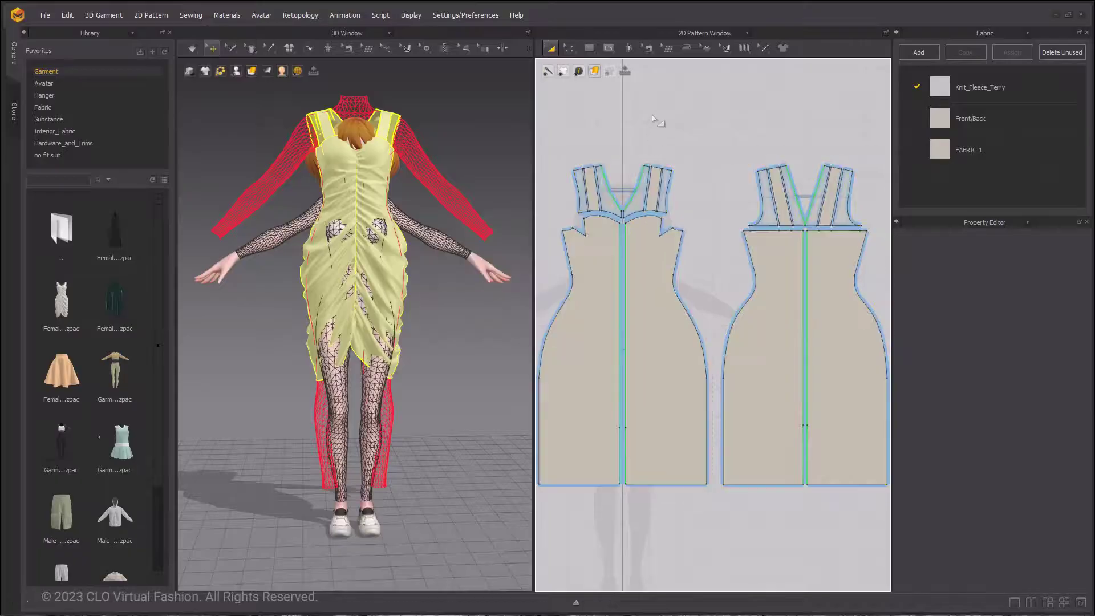
key("ctrl+a")
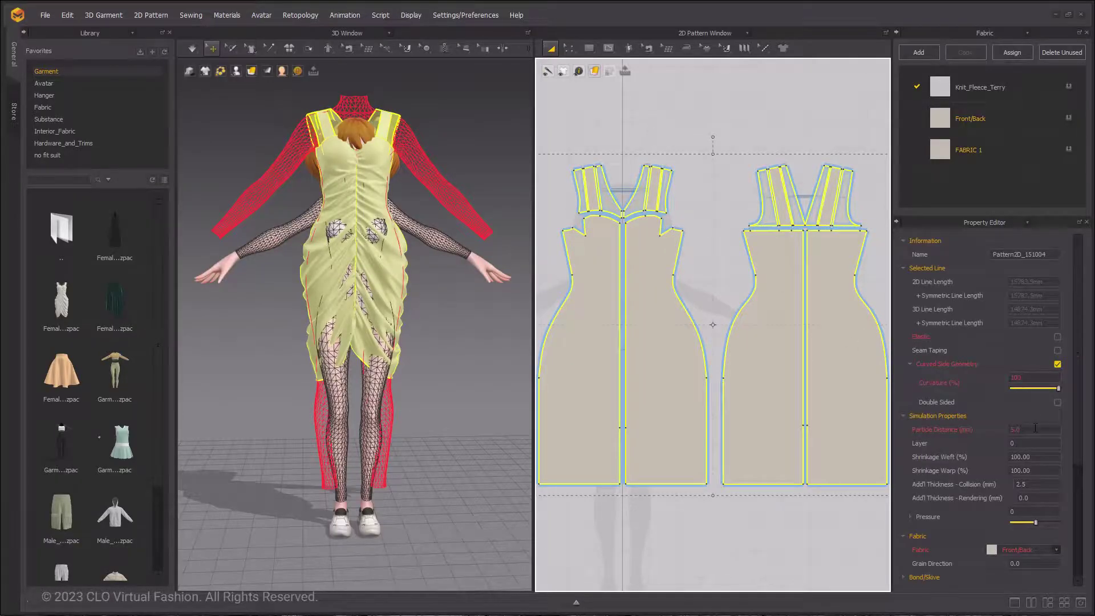
left_click(1035, 428)
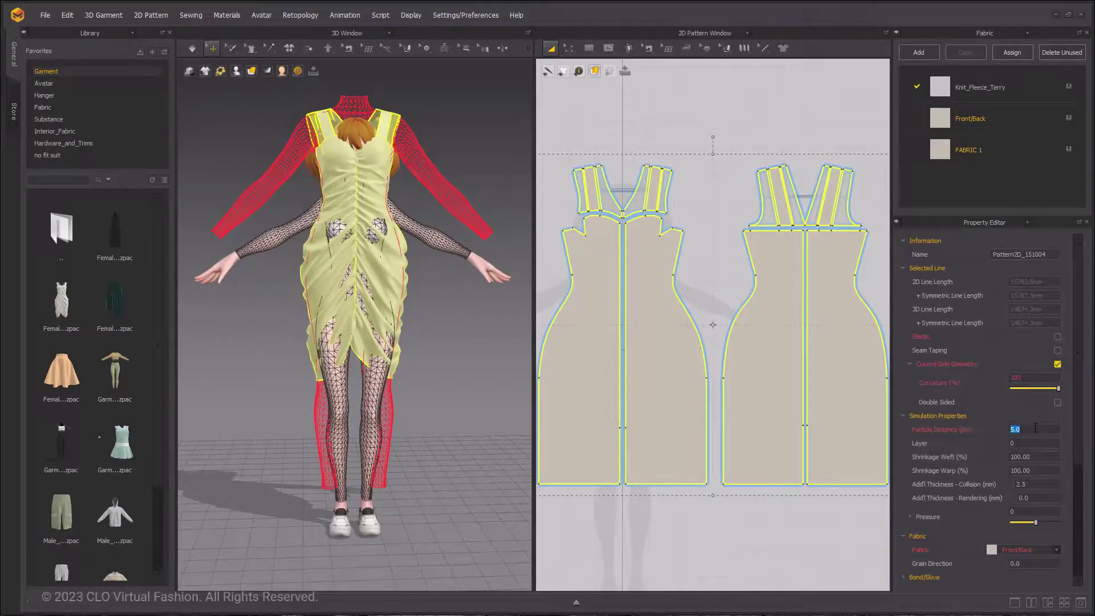
type("20")
key("Return")
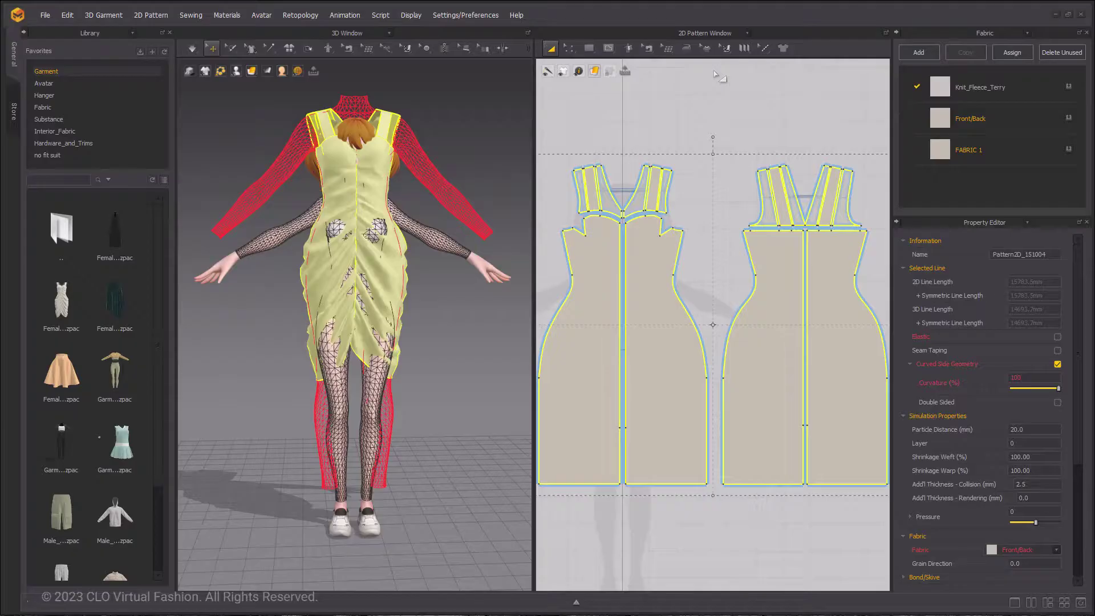
left_click(630, 49)
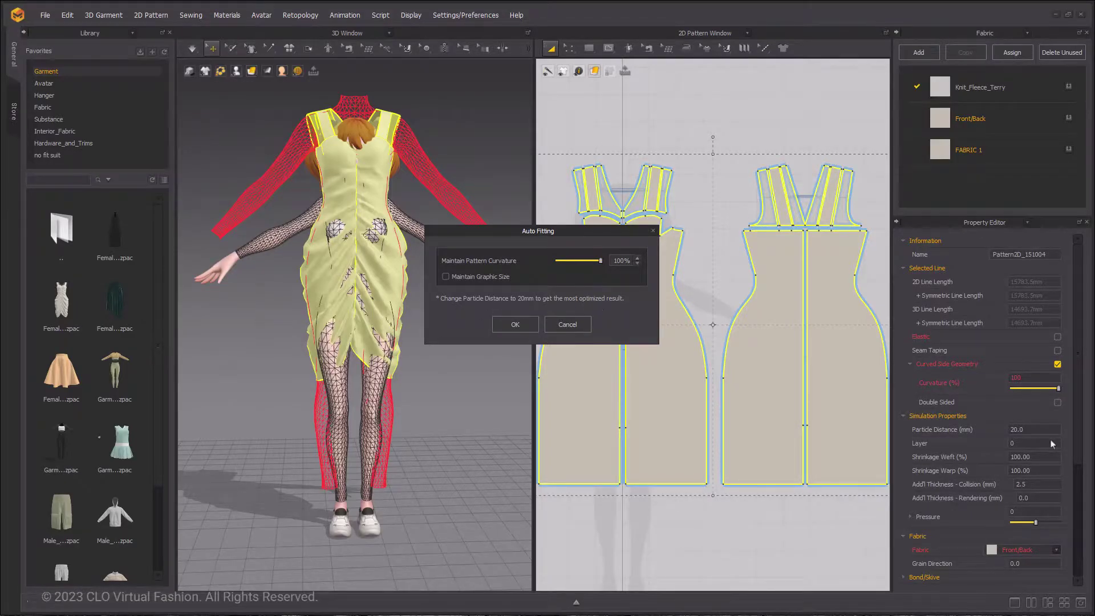
- Apply auto fitting to the ruched dress and inspect it from several angles
left_click(515, 324)
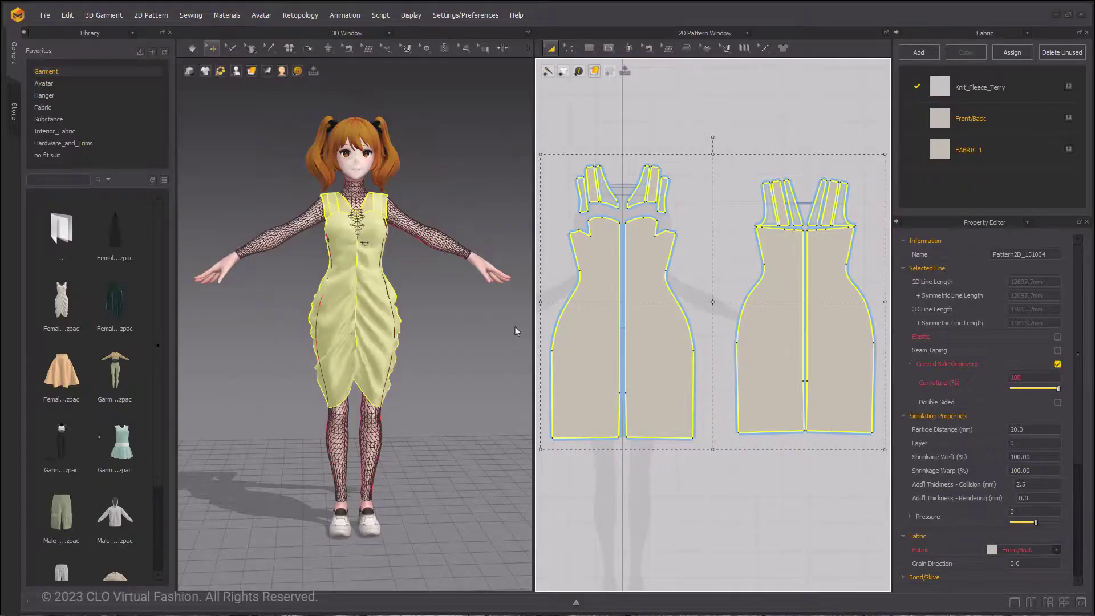
mouse_move(481, 316)
right_mouse_down()
mouse_move(397, 337)
mouse_move(410, 342)
mouse_move(299, 324)
mouse_move(260, 202)
right_mouse_up()
scroll(410, 342, "up", 5)
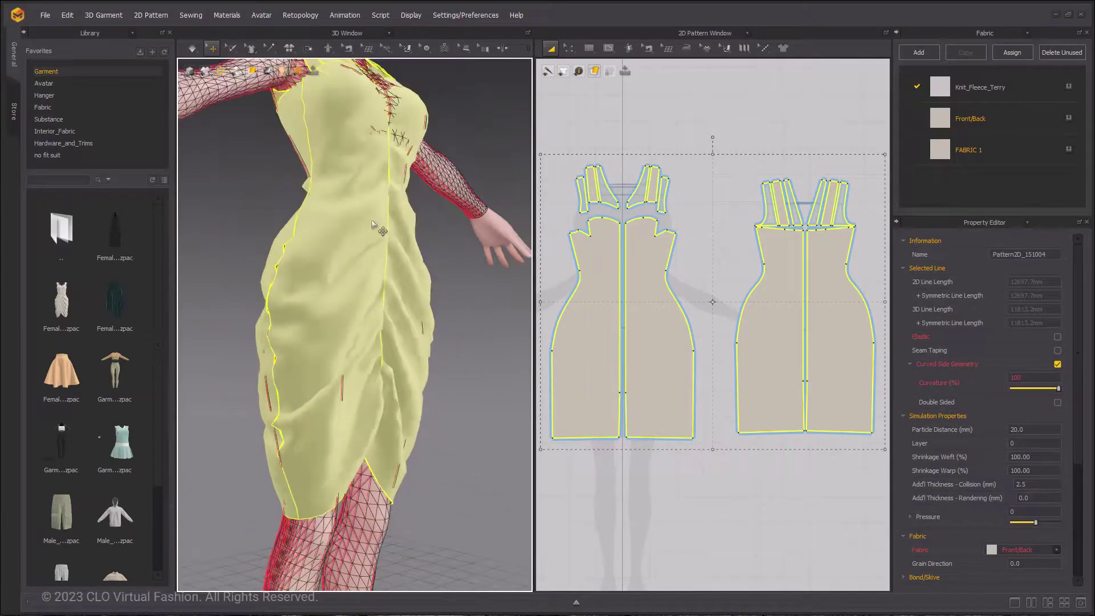
scroll(298, 245, "down", 3)
mouse_move(298, 245)
right_mouse_down()
mouse_move(223, 245)
mouse_move(169, 293)
right_mouse_up()
scroll(225, 237, "up", 5)
- Return to a centred front view of the fitted dress, checking a three-quarter side view
key("2")
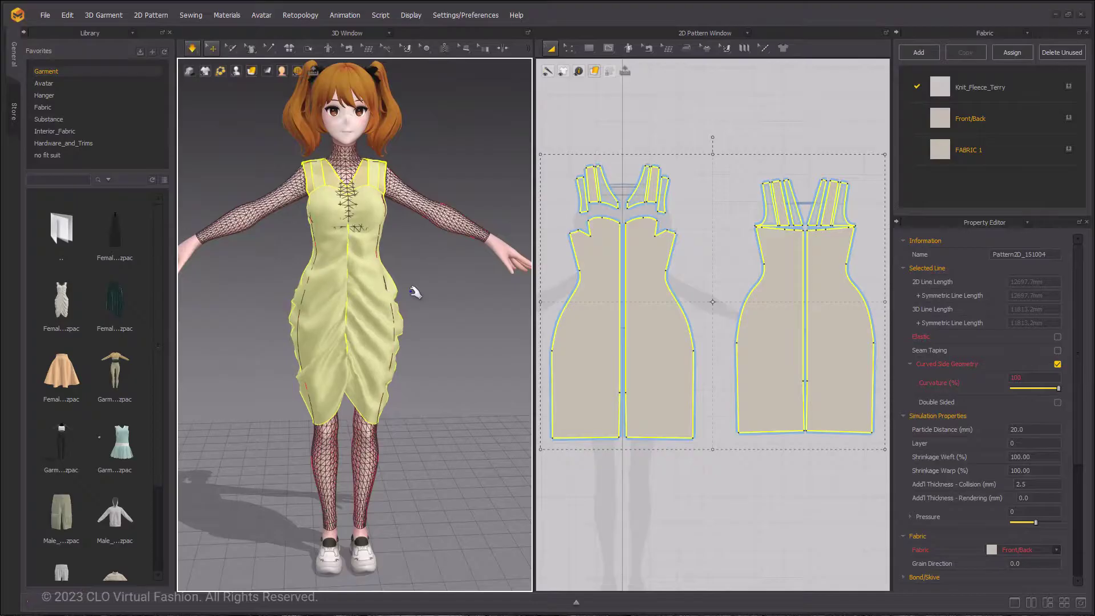
right_click_drag(423, 325, 336, 317)
key("2")
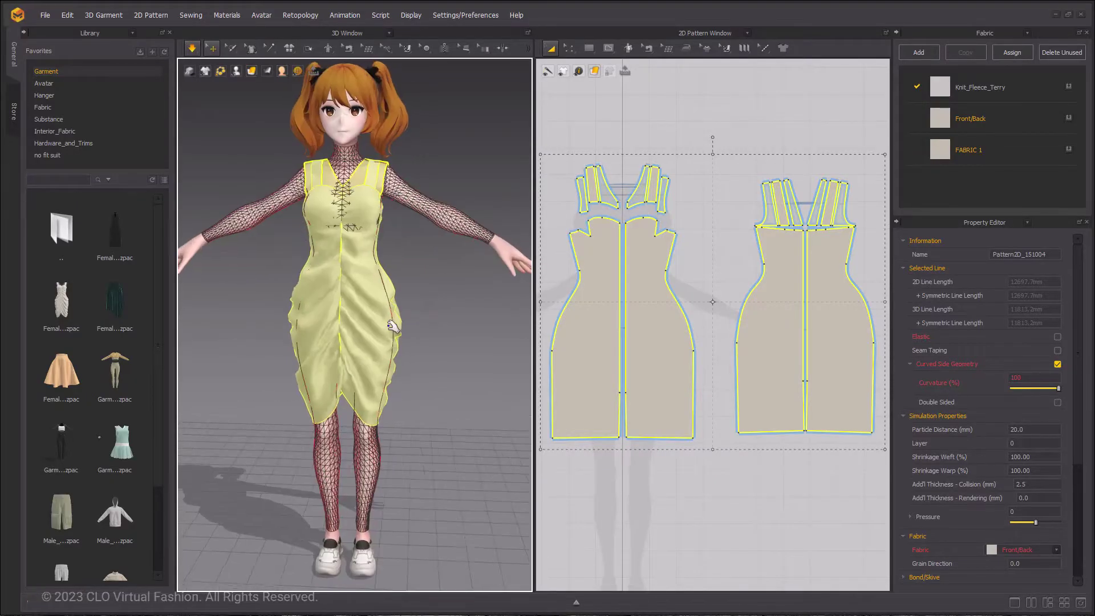
left_click(205, 71)
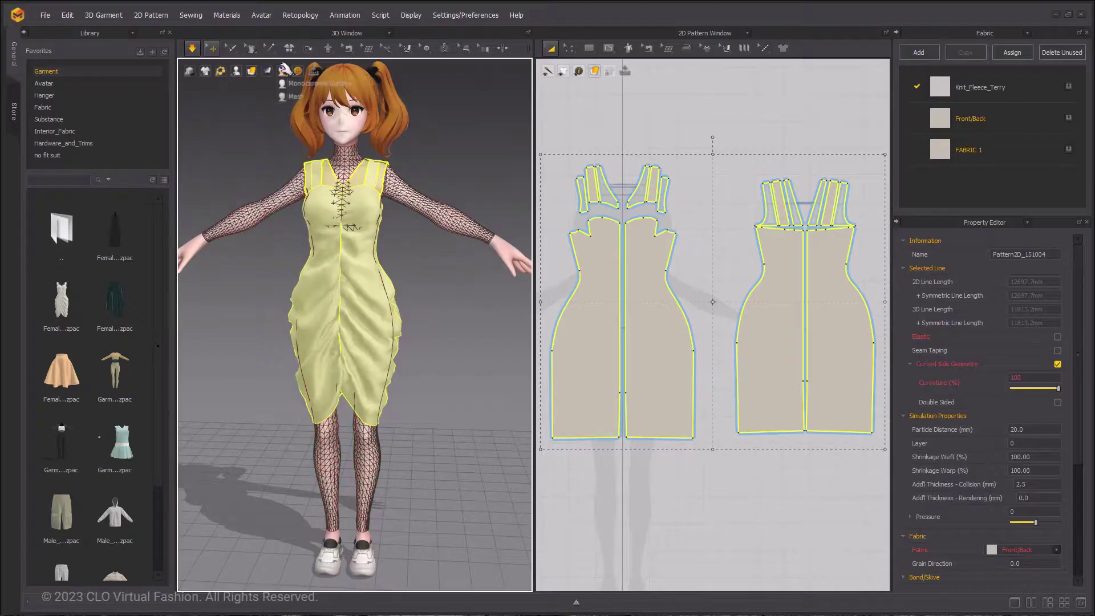
- Turn off the avatar fitting suit, deselect the dress, and orbit around the avatar
mouse_move(236, 72)
left_click(244, 162)
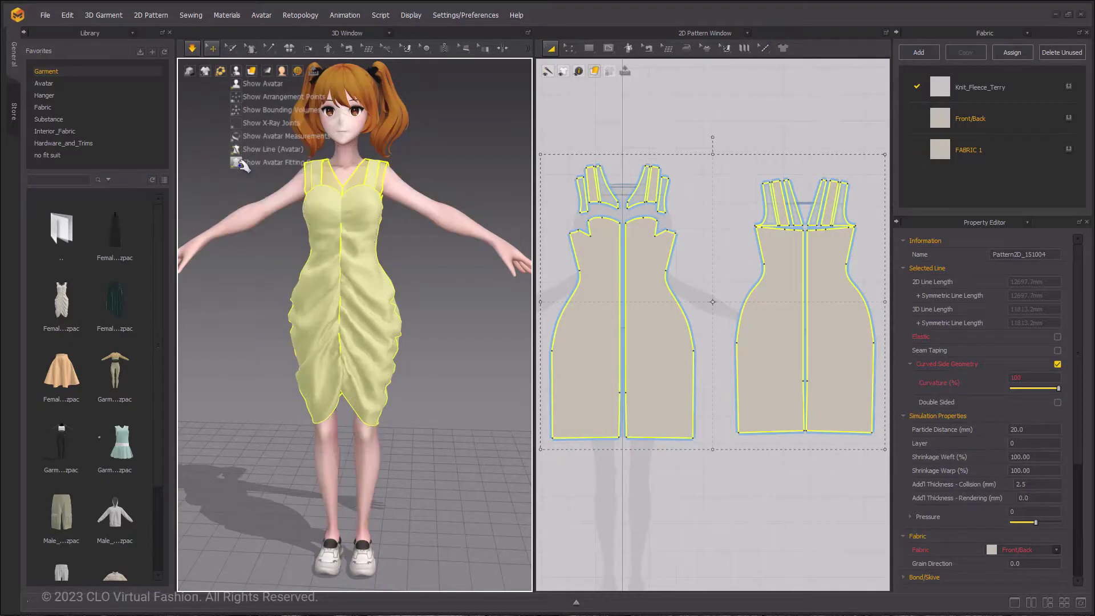
left_click(242, 308)
mouse_move(242, 308)
right_mouse_down()
mouse_move(338, 292)
mouse_move(268, 300)
right_mouse_up()
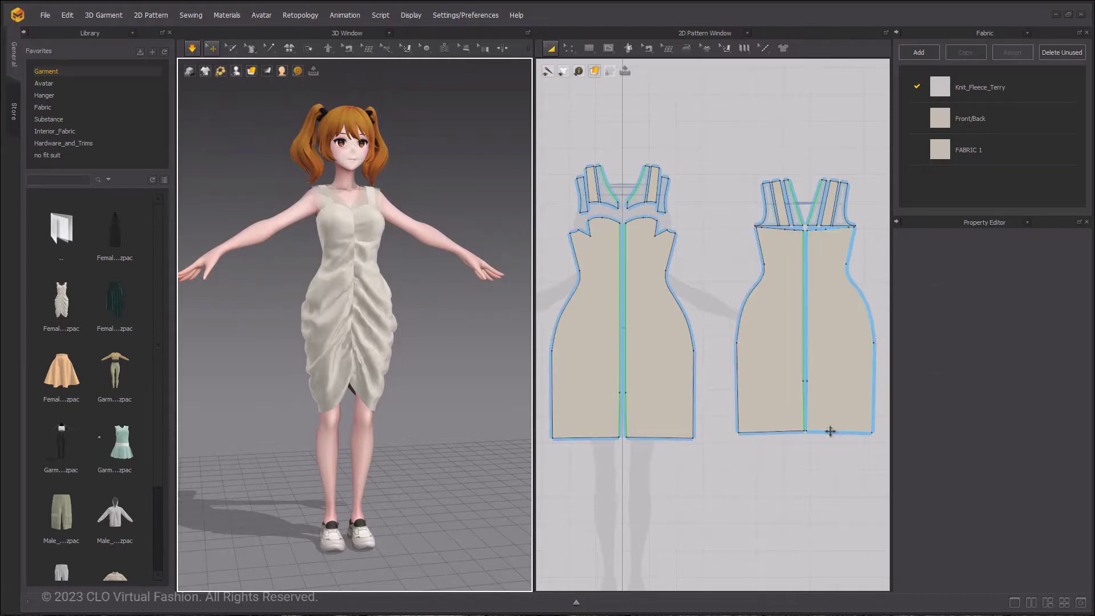